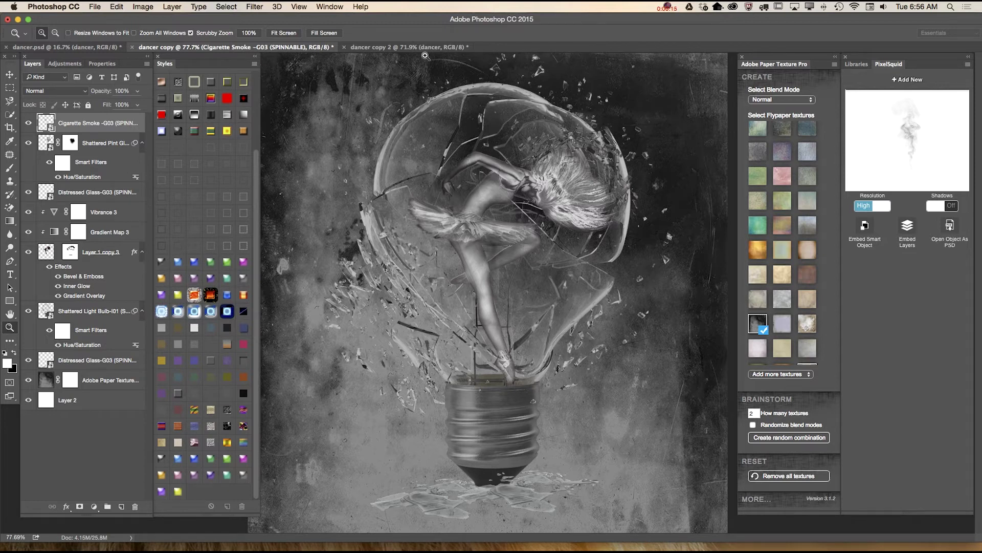
Switch to the 'dancer copy 2' document showing the dancer on a white background
{"action": "left_click", "coordinate": [444, 47]}
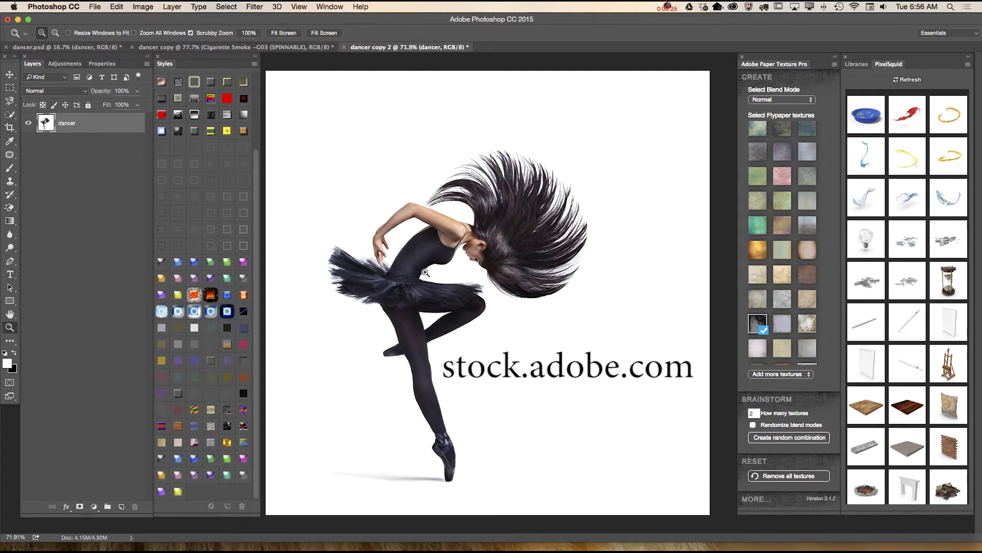
Quick-select the dancer's body, tutu, legs, arms and flying hair
{"action": "left_click", "coordinate": [10, 114]}
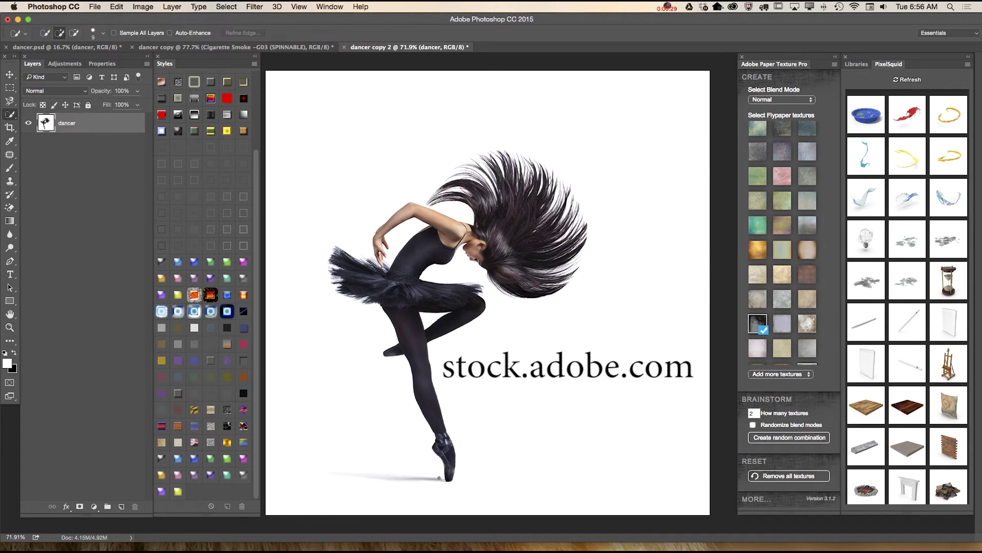
{"action": "left_click_drag", "start_coordinate": [443, 425], "coordinate": [415, 345]}
{"action": "left_click_drag", "start_coordinate": [442, 244], "coordinate": [443, 220]}
{"action": "mouse_move", "coordinate": [481, 247]}
{"action": "left_mouse_down"}
{"action": "mouse_move", "coordinate": [504, 273]}
{"action": "mouse_move", "coordinate": [526, 233]}
{"action": "left_mouse_up"}
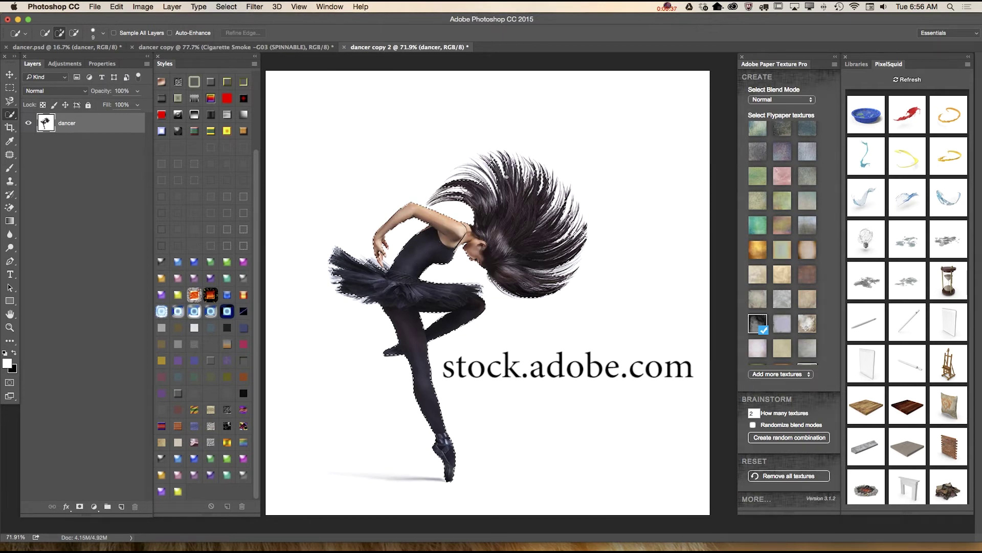
{"action": "mouse_move", "coordinate": [456, 193]}
{"action": "left_mouse_down"}
{"action": "mouse_move", "coordinate": [504, 163]}
{"action": "mouse_move", "coordinate": [515, 181]}
{"action": "mouse_move", "coordinate": [502, 189]}
{"action": "left_mouse_up"}
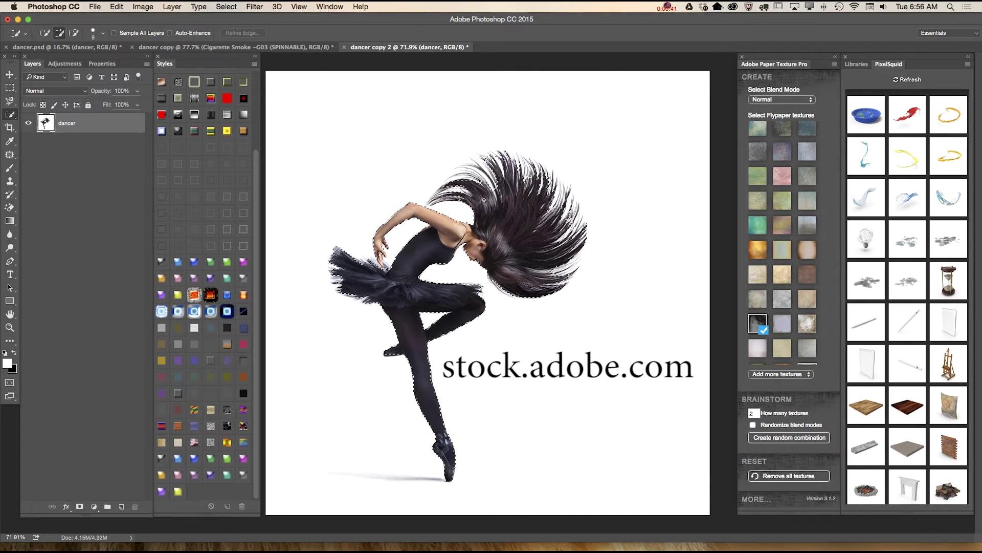
{"action": "left_click_drag", "start_coordinate": [518, 255], "coordinate": [521, 246]}
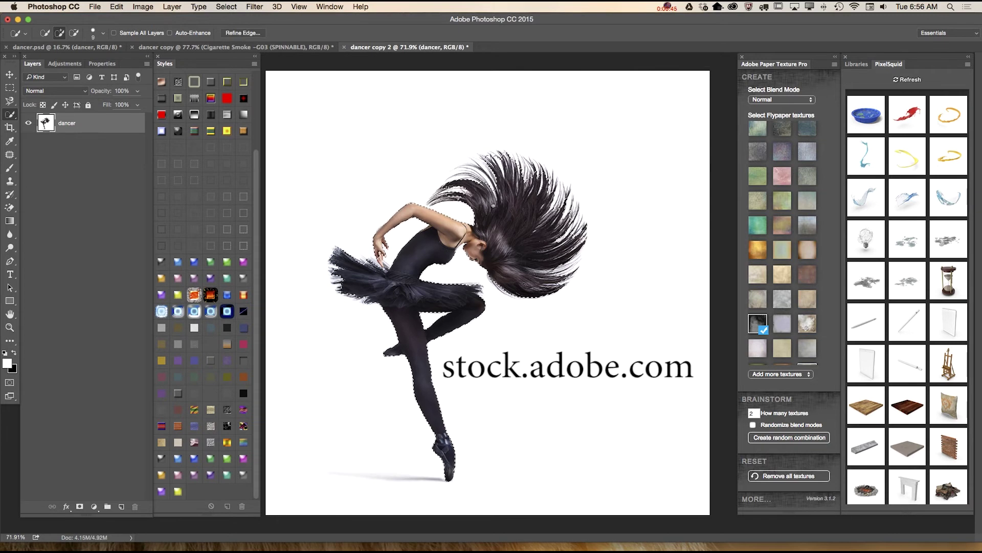
Brush Refine Edge's Refine Radius along the dancer's hair strands and apply with OK
{"action": "left_click", "coordinate": [243, 33]}
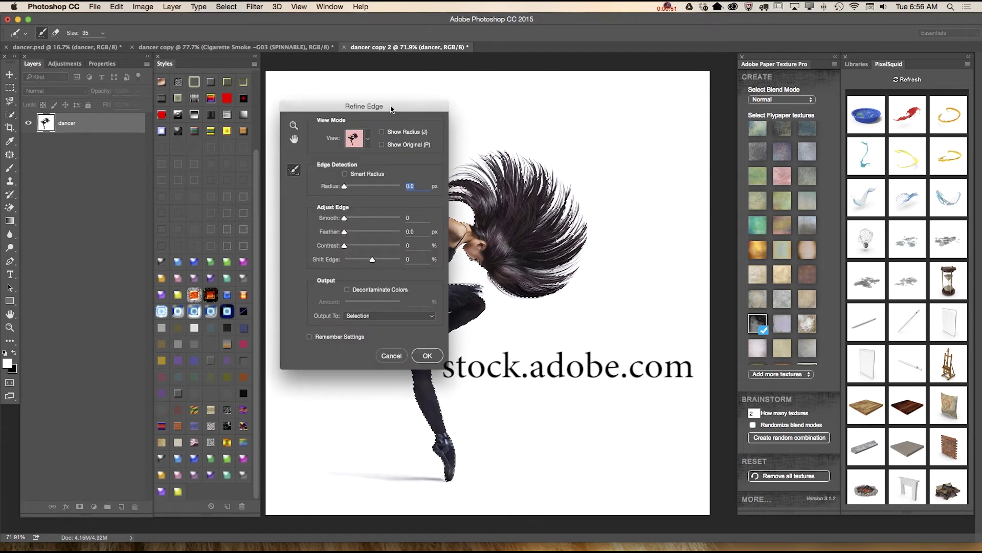
{"action": "left_click_drag", "start_coordinate": [360, 122], "coordinate": [652, 134]}
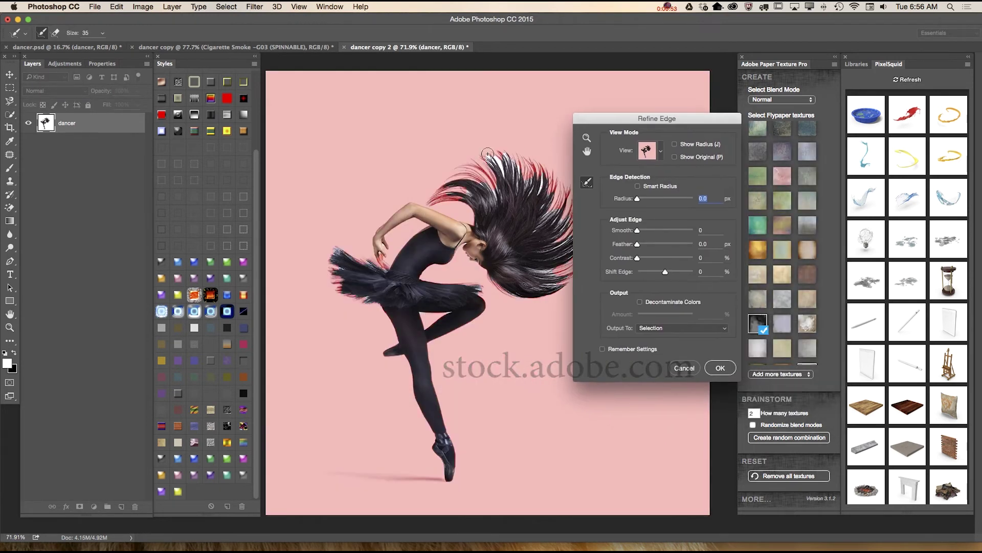
{"action": "mouse_move", "coordinate": [493, 164]}
{"action": "left_mouse_down"}
{"action": "mouse_move", "coordinate": [515, 172]}
{"action": "mouse_move", "coordinate": [505, 151]}
{"action": "mouse_move", "coordinate": [503, 165]}
{"action": "mouse_move", "coordinate": [525, 177]}
{"action": "mouse_move", "coordinate": [503, 190]}
{"action": "mouse_move", "coordinate": [489, 152]}
{"action": "left_mouse_up"}
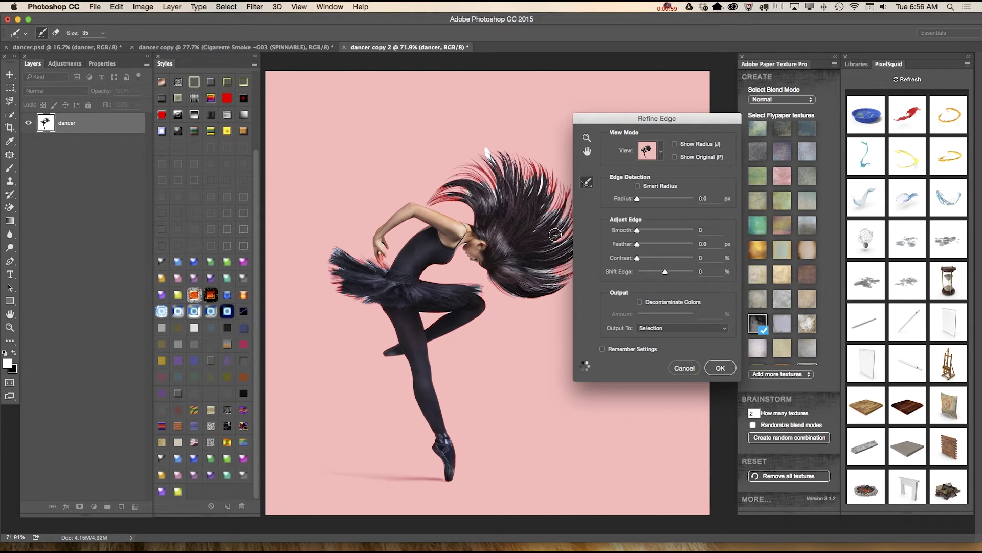
{"action": "mouse_move", "coordinate": [540, 196]}
{"action": "left_mouse_down"}
{"action": "mouse_move", "coordinate": [514, 210]}
{"action": "mouse_move", "coordinate": [492, 189]}
{"action": "left_mouse_up"}
{"action": "mouse_move", "coordinate": [546, 206]}
{"action": "left_mouse_down"}
{"action": "mouse_move", "coordinate": [544, 220]}
{"action": "mouse_move", "coordinate": [563, 213]}
{"action": "left_mouse_up"}
{"action": "left_click_drag", "start_coordinate": [540, 271], "coordinate": [557, 284]}
{"action": "left_click_drag", "start_coordinate": [610, 117], "coordinate": [674, 137]}
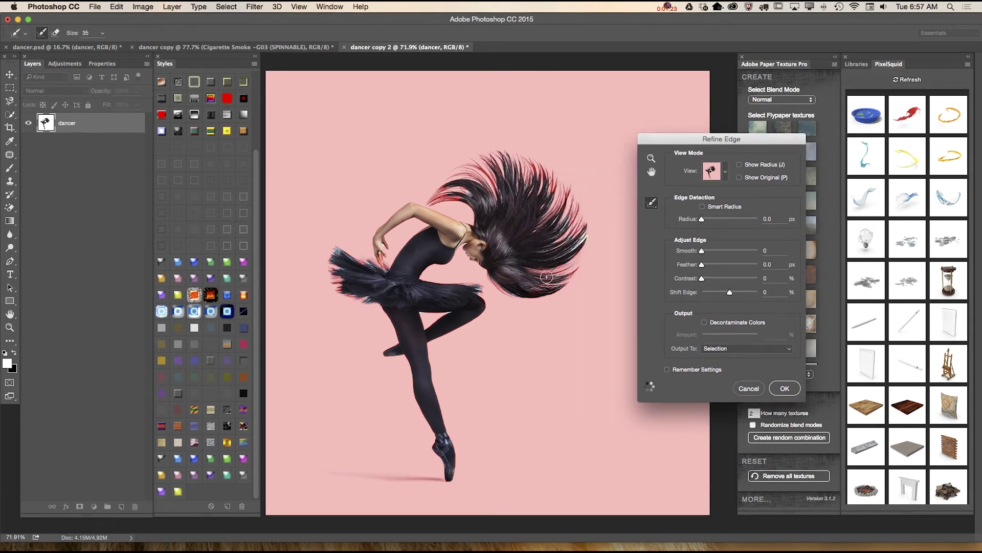
{"action": "mouse_move", "coordinate": [556, 281]}
{"action": "left_mouse_down"}
{"action": "mouse_move", "coordinate": [542, 235]}
{"action": "mouse_move", "coordinate": [496, 202]}
{"action": "left_mouse_up"}
{"action": "left_click_drag", "start_coordinate": [533, 232], "coordinate": [553, 221]}
{"action": "left_click", "coordinate": [786, 388]}
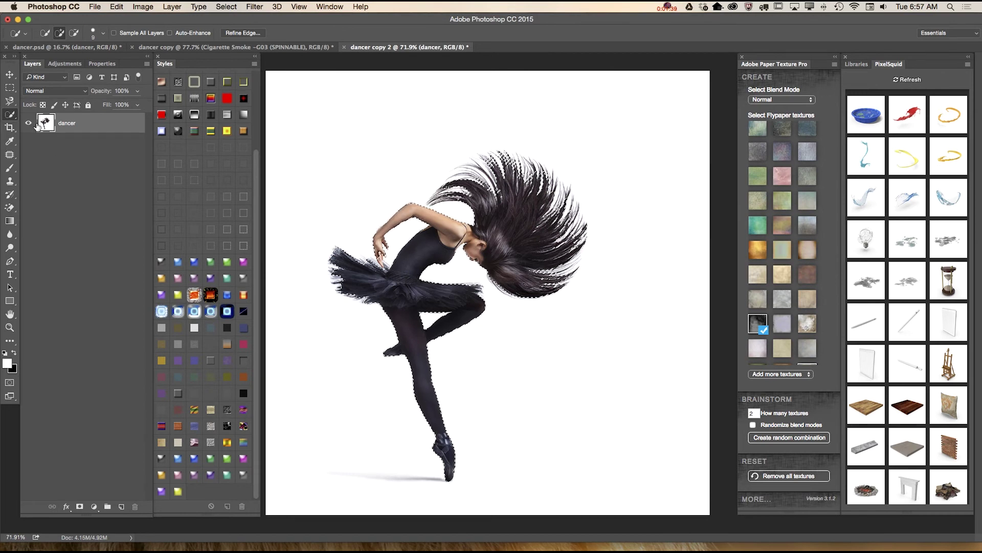
{"action": "left_click", "coordinate": [10, 114]}
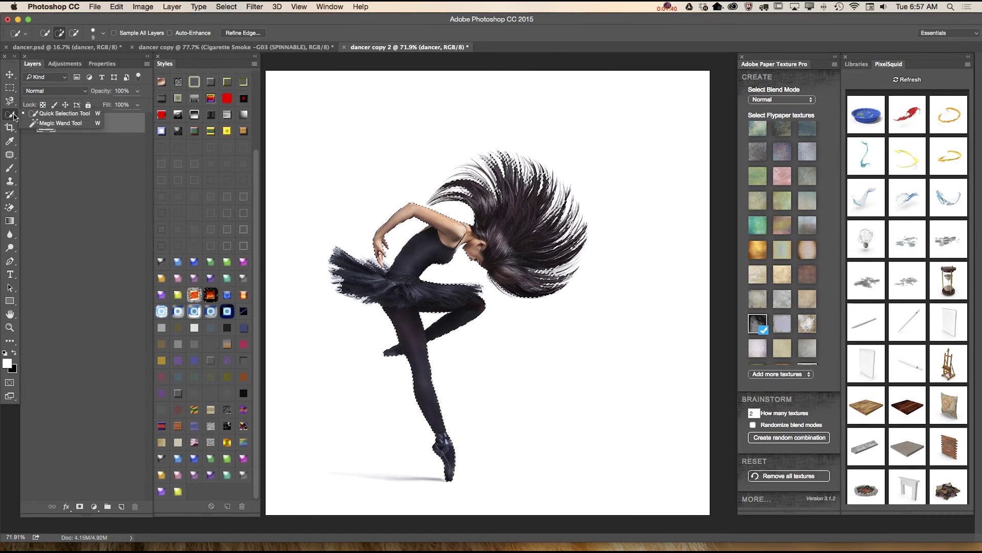
Copy the selected dancer and paste her onto a new Layer 1
{"action": "left_click", "coordinate": [45, 117]}
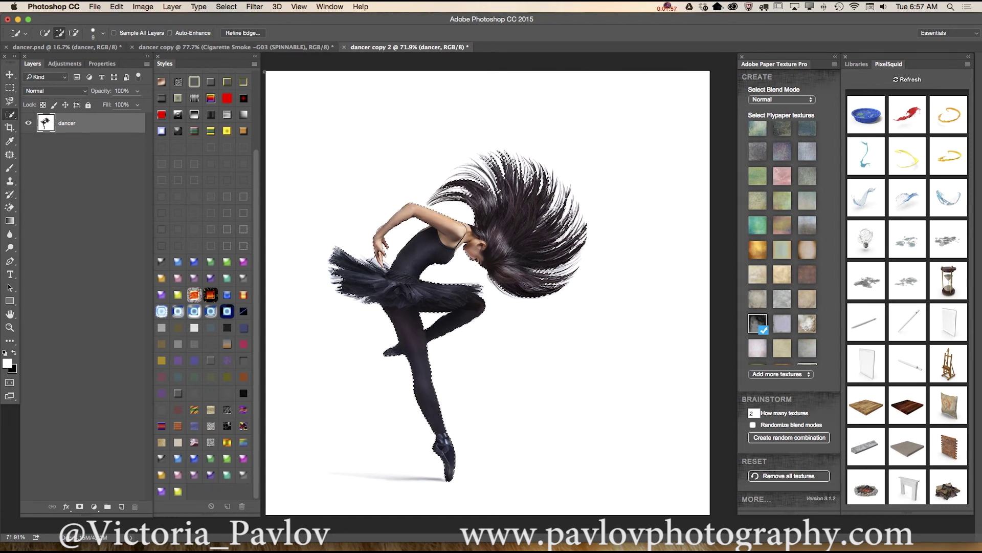
{"action": "left_click", "coordinate": [116, 6]}
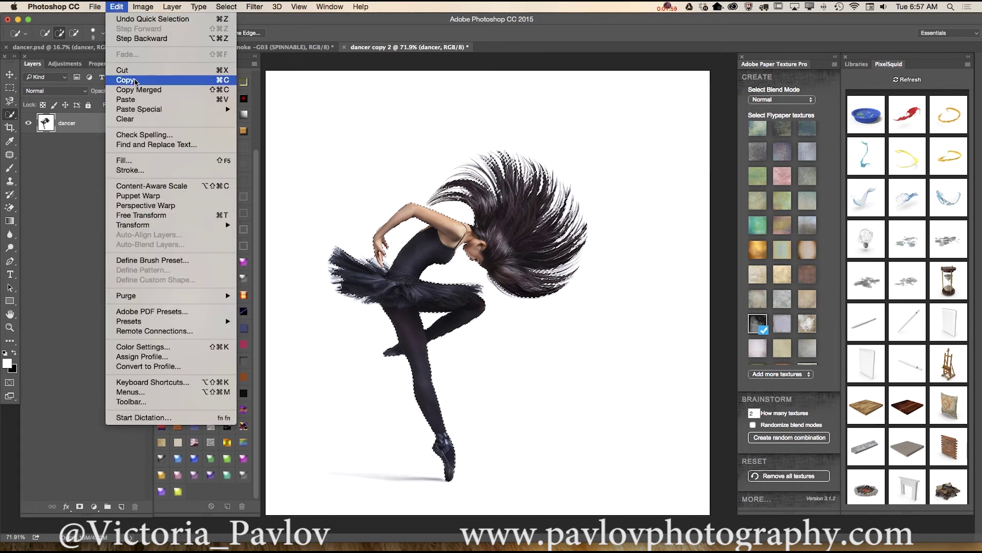
{"action": "left_click", "coordinate": [136, 81]}
{"action": "left_click", "coordinate": [116, 7]}
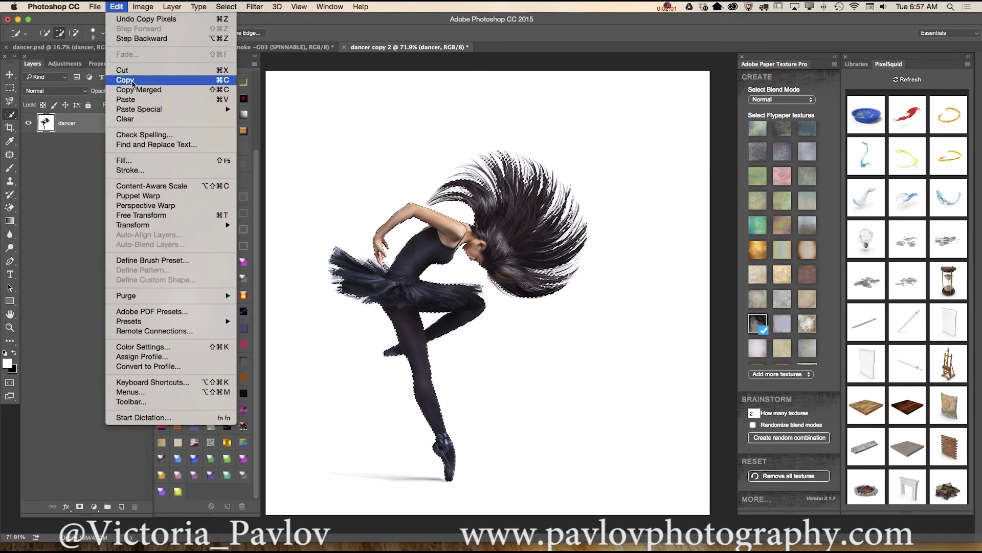
{"action": "left_click", "coordinate": [134, 100]}
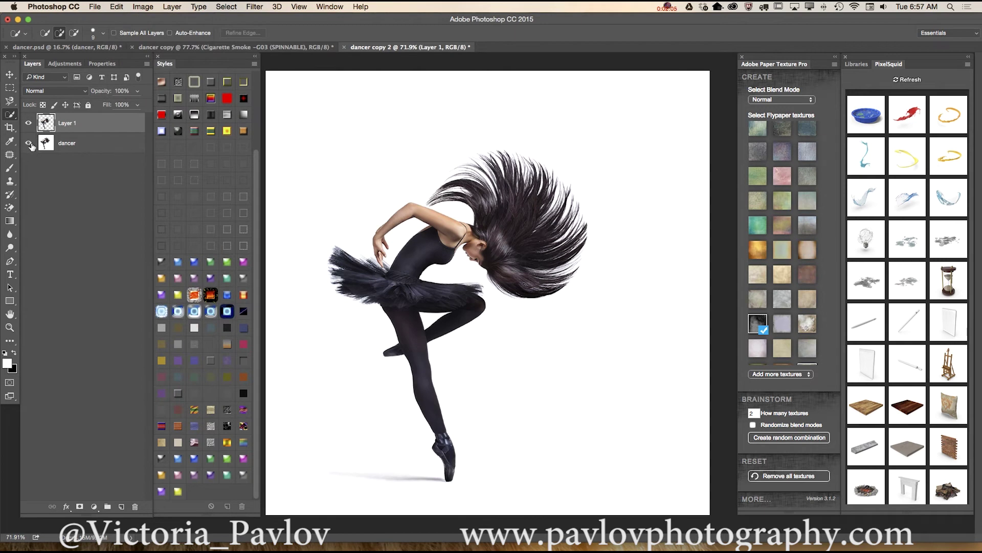
Hide the dancer photo and insert the shattered light bulb with Shadows Off at High resolution
{"action": "left_click", "coordinate": [29, 144]}
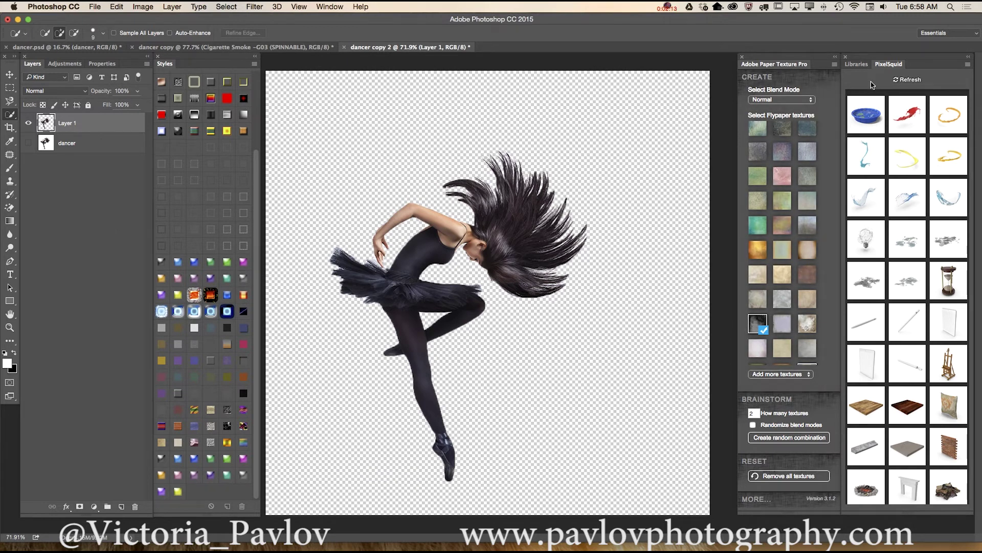
{"action": "left_click", "coordinate": [876, 247]}
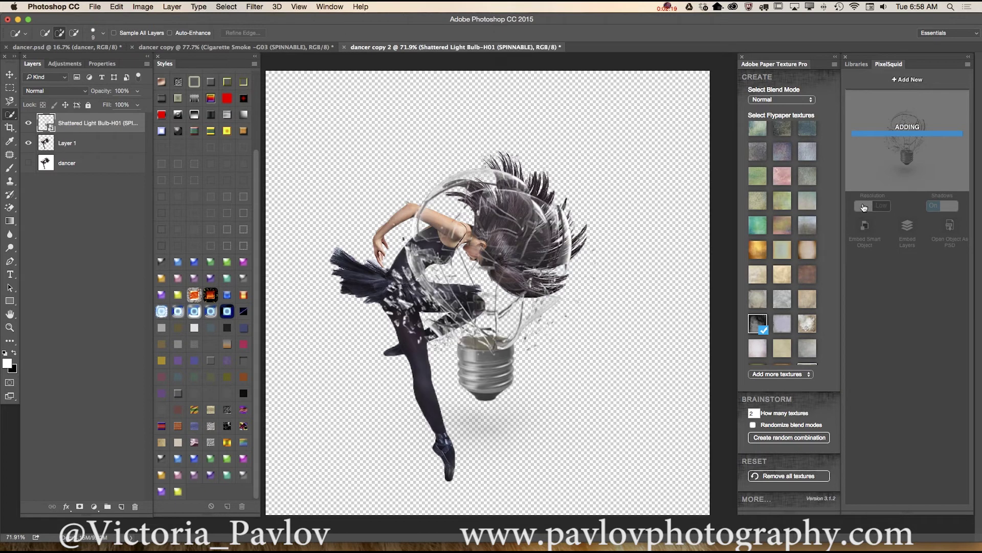
{"action": "left_click", "coordinate": [953, 206]}
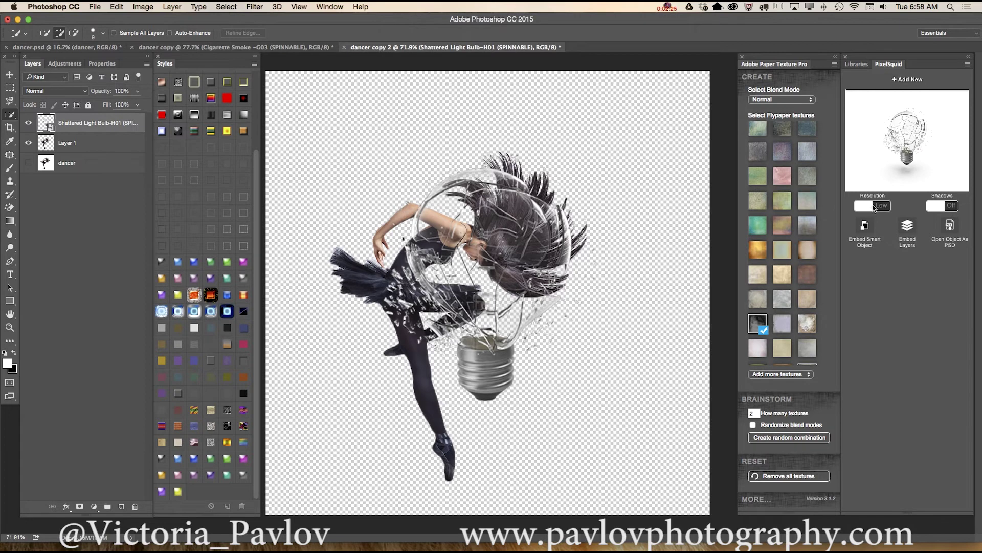
{"action": "left_click", "coordinate": [888, 206]}
{"action": "left_click", "coordinate": [10, 75]}
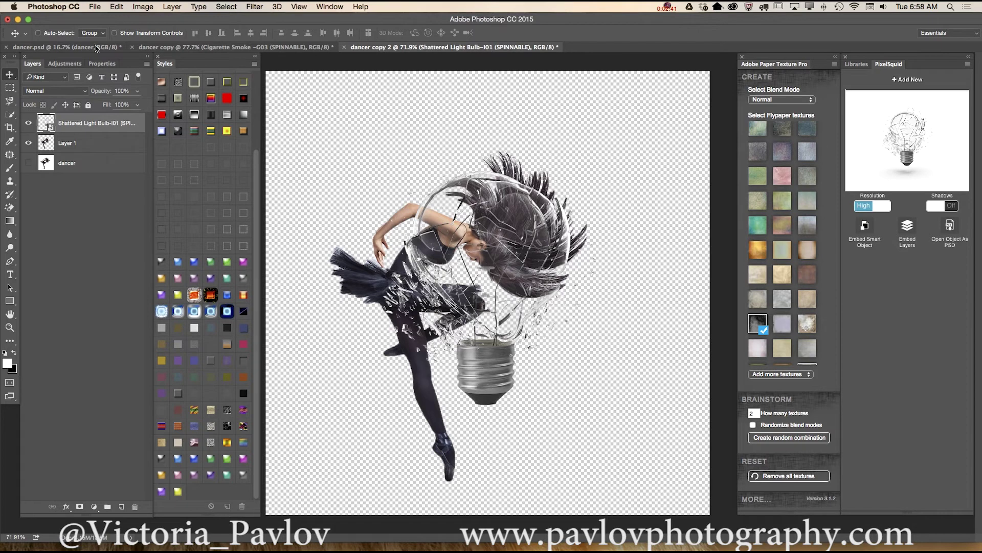
Free Transform the shattered light bulb larger and centre it to fill the canvas
{"action": "left_click", "coordinate": [9, 327]}
{"action": "left_click_drag", "start_coordinate": [486, 321], "coordinate": [451, 302]}
{"action": "left_click", "coordinate": [116, 7]}
{"action": "left_click", "coordinate": [118, 32]}
{"action": "left_click", "coordinate": [117, 7]}
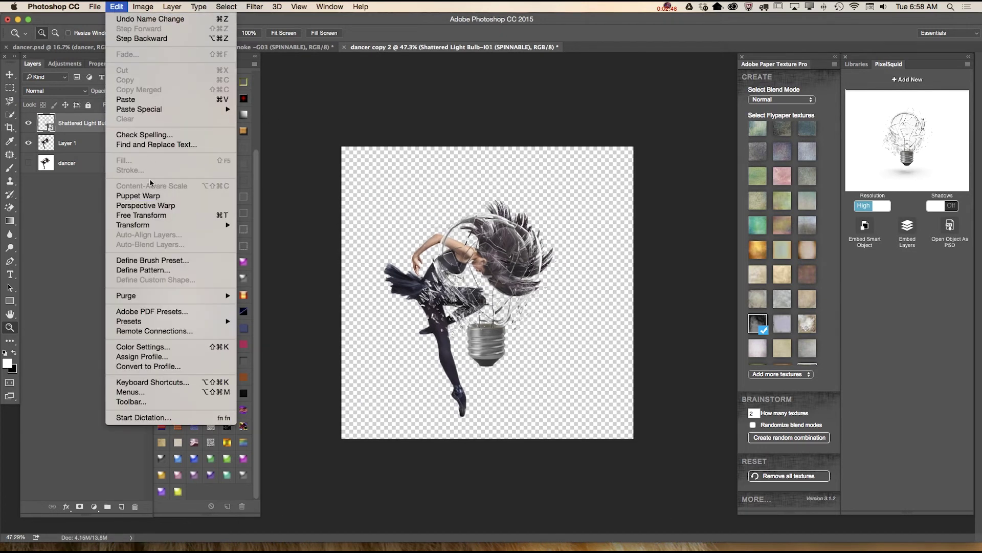
{"action": "left_click", "coordinate": [160, 217]}
{"action": "left_click_drag", "start_coordinate": [340, 145], "coordinate": [271, 68]}
{"action": "left_click_drag", "start_coordinate": [632, 439], "coordinate": [711, 551]}
{"action": "left_click_drag", "start_coordinate": [507, 309], "coordinate": [499, 306]}
{"action": "left_click_drag", "start_coordinate": [702, 67], "coordinate": [717, 46]}
{"action": "left_click_drag", "start_coordinate": [520, 235], "coordinate": [508, 236]}
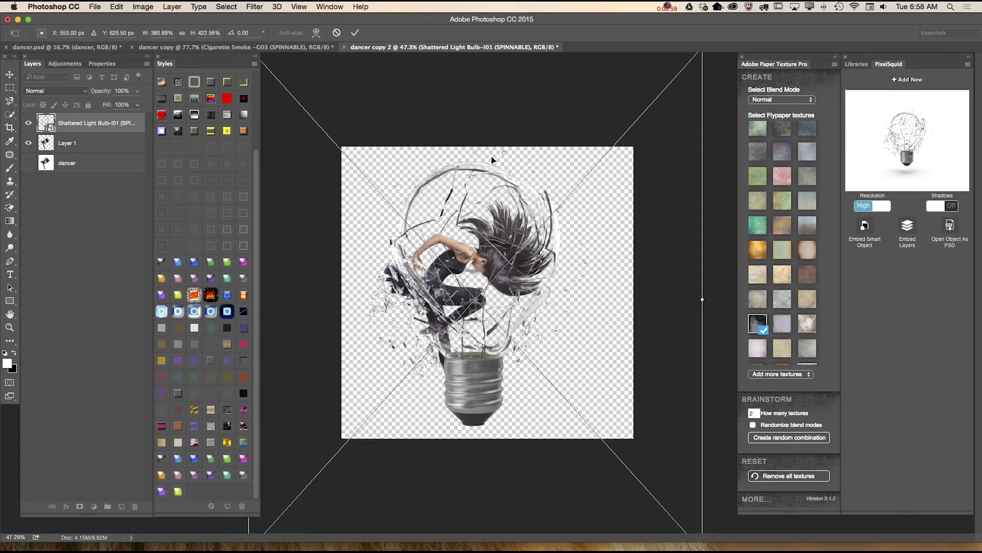
{"action": "left_click", "coordinate": [356, 32]}
Zoom in on the bulb and select the dancer cutout layer
{"action": "key", "text": "z"}
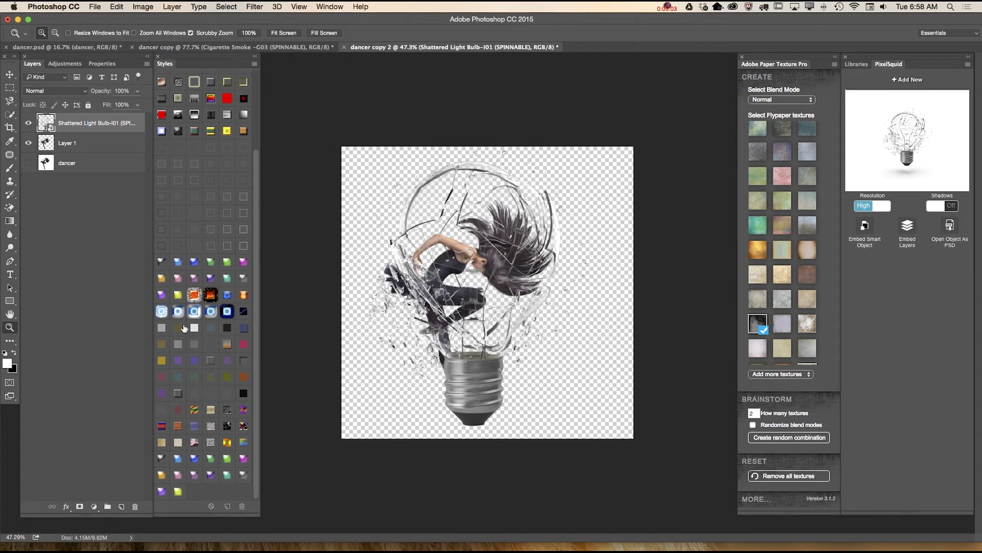
{"action": "left_click_drag", "start_coordinate": [499, 286], "coordinate": [515, 275]}
{"action": "left_click", "coordinate": [102, 143]}
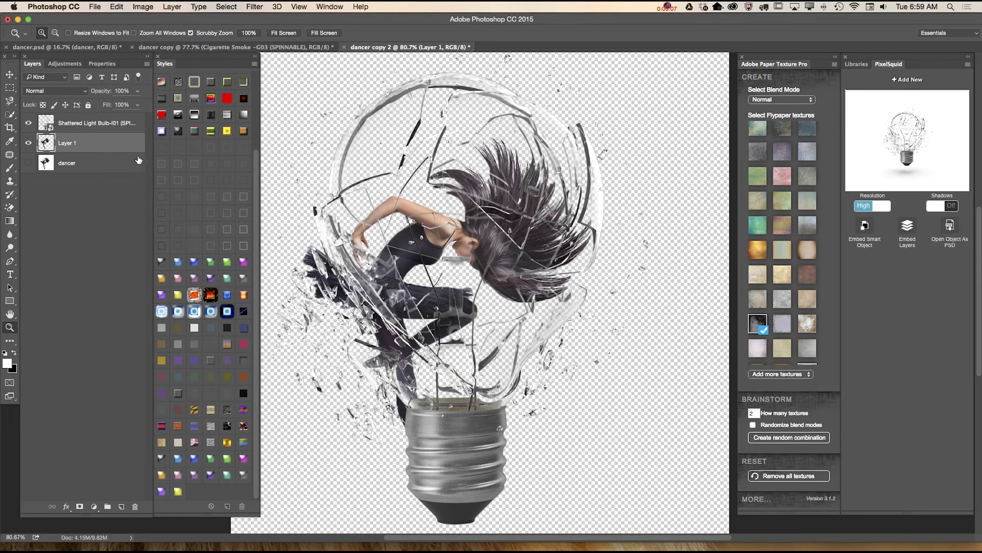
Free Transform the dancer smaller and move her to stand inside the bulb above its base
{"action": "left_click", "coordinate": [118, 7]}
{"action": "left_click", "coordinate": [153, 205]}
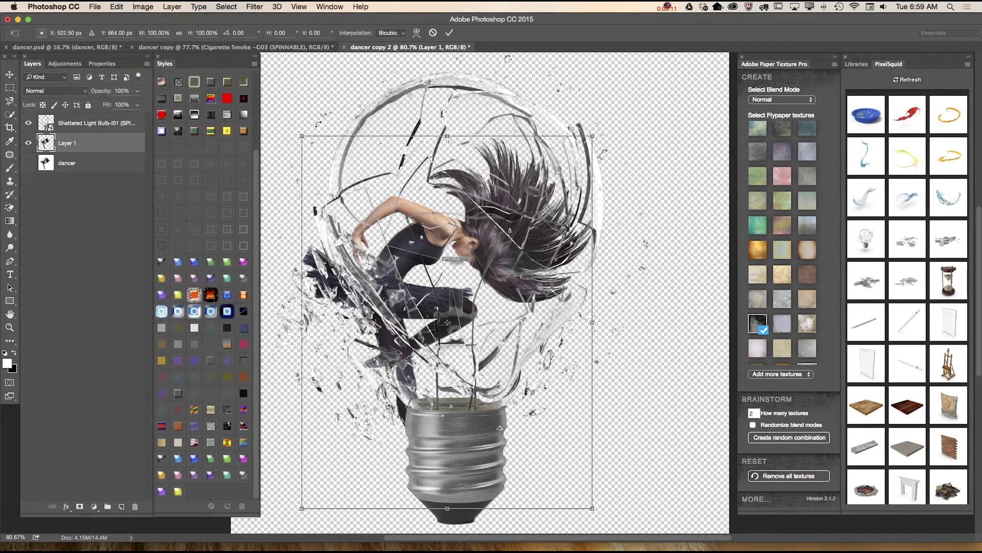
{"action": "left_click_drag", "start_coordinate": [301, 136], "coordinate": [361, 186]}
{"action": "left_click_drag", "start_coordinate": [457, 243], "coordinate": [434, 146]}
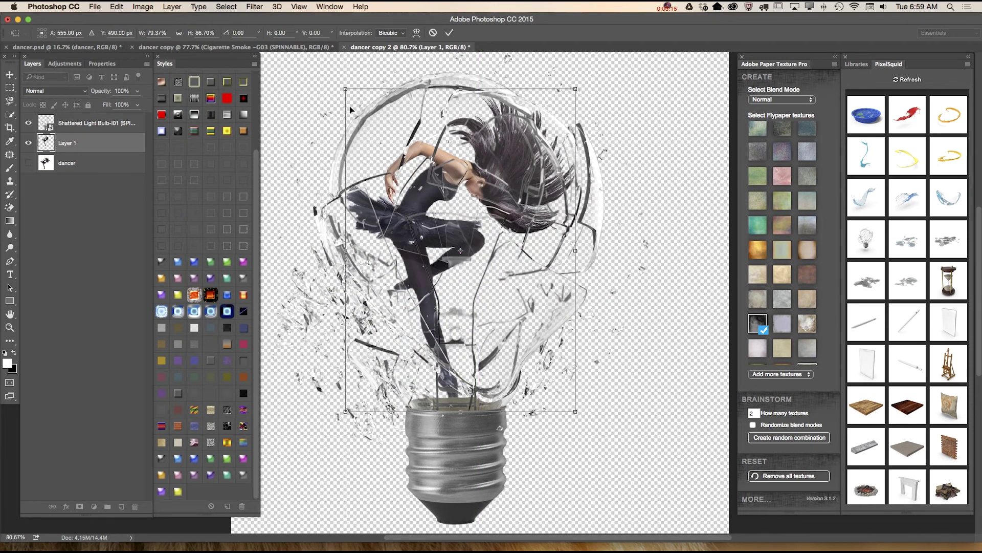
{"action": "mouse_move", "coordinate": [346, 89]}
{"action": "left_mouse_down"}
{"action": "mouse_move", "coordinate": [359, 71]}
{"action": "mouse_move", "coordinate": [373, 85]}
{"action": "mouse_move", "coordinate": [357, 94]}
{"action": "left_mouse_up"}
{"action": "left_click_drag", "start_coordinate": [517, 165], "coordinate": [525, 161]}
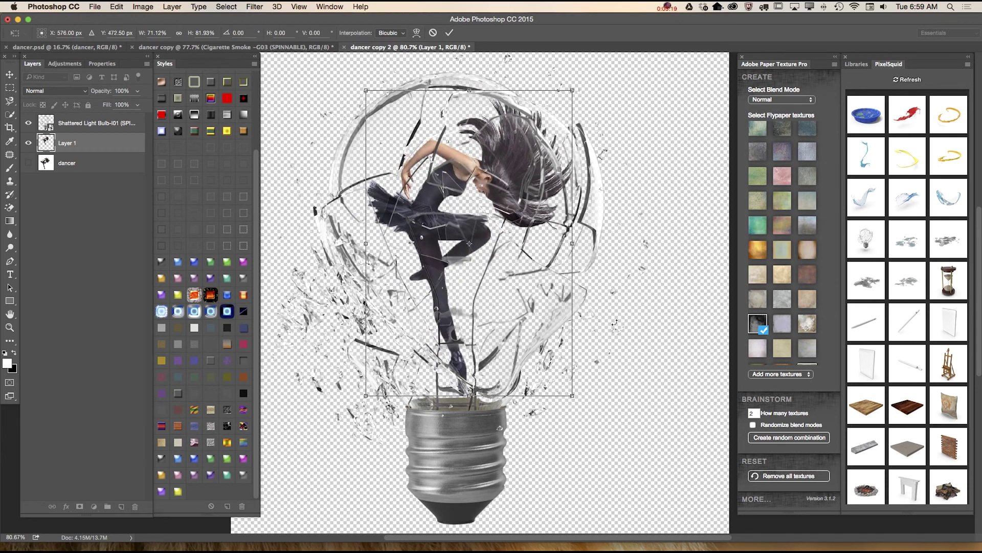
{"action": "left_click_drag", "start_coordinate": [572, 395], "coordinate": [577, 410]}
{"action": "left_click_drag", "start_coordinate": [415, 213], "coordinate": [413, 208]}
{"action": "left_click_drag", "start_coordinate": [575, 405], "coordinate": [579, 421]}
{"action": "left_click", "coordinate": [449, 33]}
{"action": "key", "text": "z"}
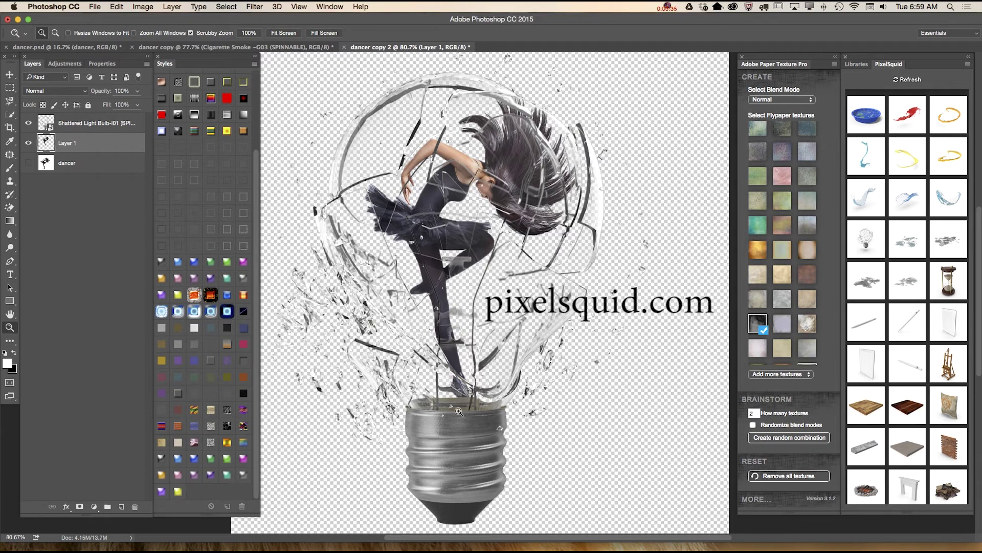
Mask the light bulb layer and paint black at 100% opacity to reveal the dancer's foot
{"action": "left_click", "coordinate": [109, 126]}
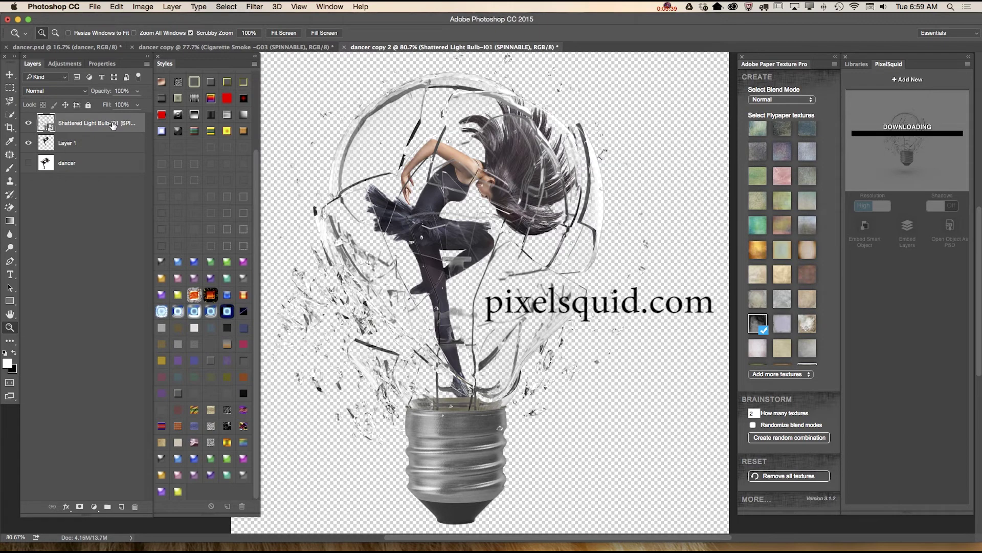
{"action": "left_click", "coordinate": [79, 507]}
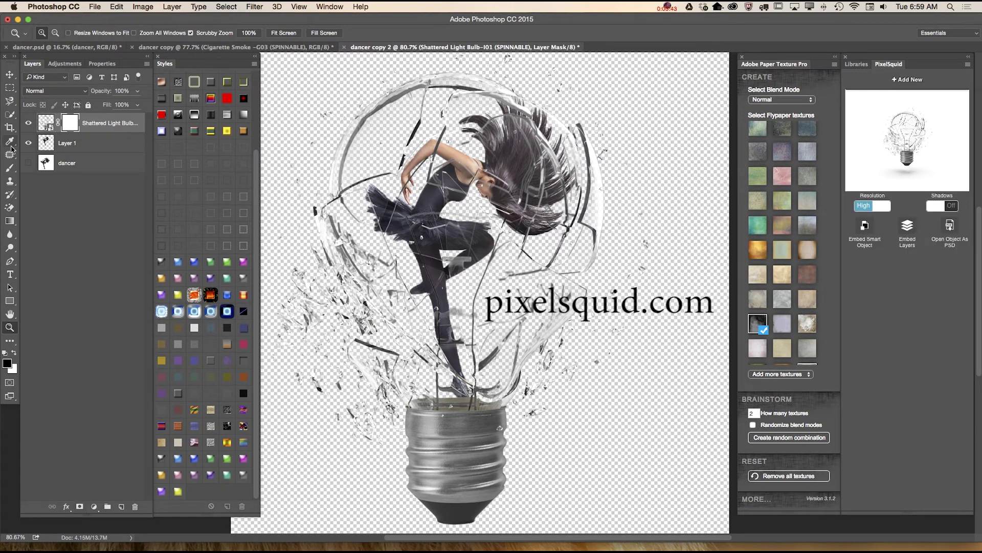
{"action": "left_click", "coordinate": [9, 167]}
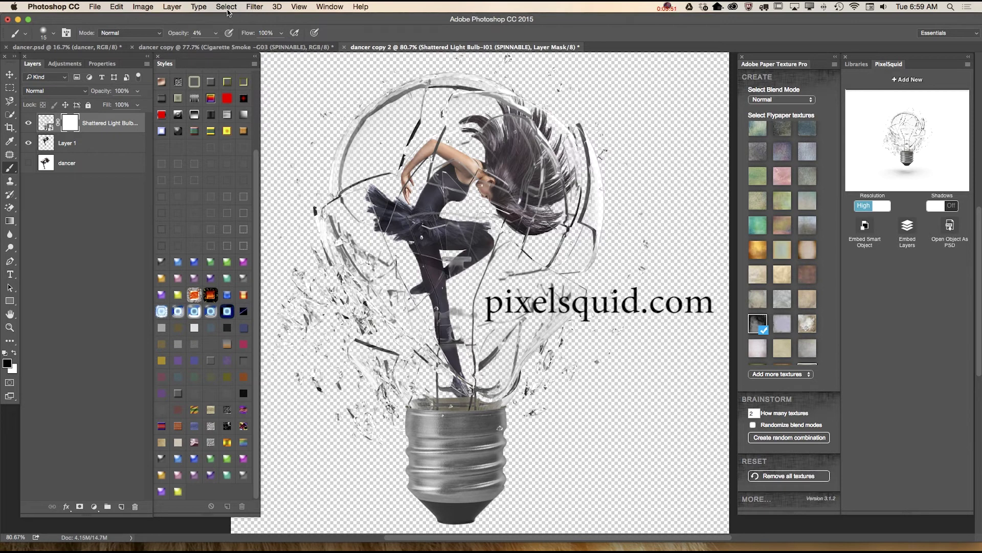
{"action": "left_click_drag", "start_coordinate": [217, 34], "coordinate": [260, 45]}
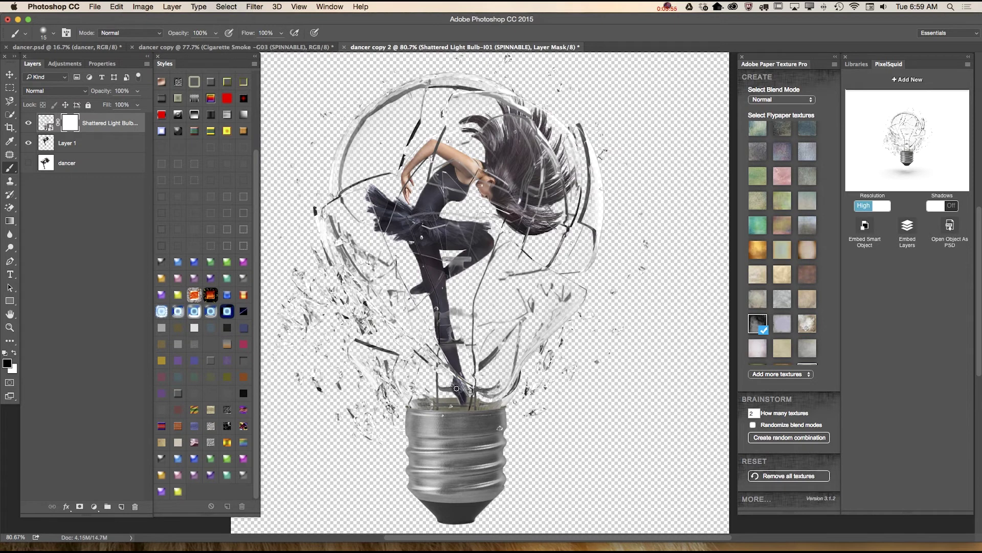
{"action": "left_click_drag", "start_coordinate": [461, 385], "coordinate": [465, 401]}
{"action": "left_click", "coordinate": [9, 327]}
Zoom into the bulb base and paint the mask with a 9 px black brush to reveal the leg
{"action": "left_click_drag", "start_coordinate": [481, 427], "coordinate": [535, 419]}
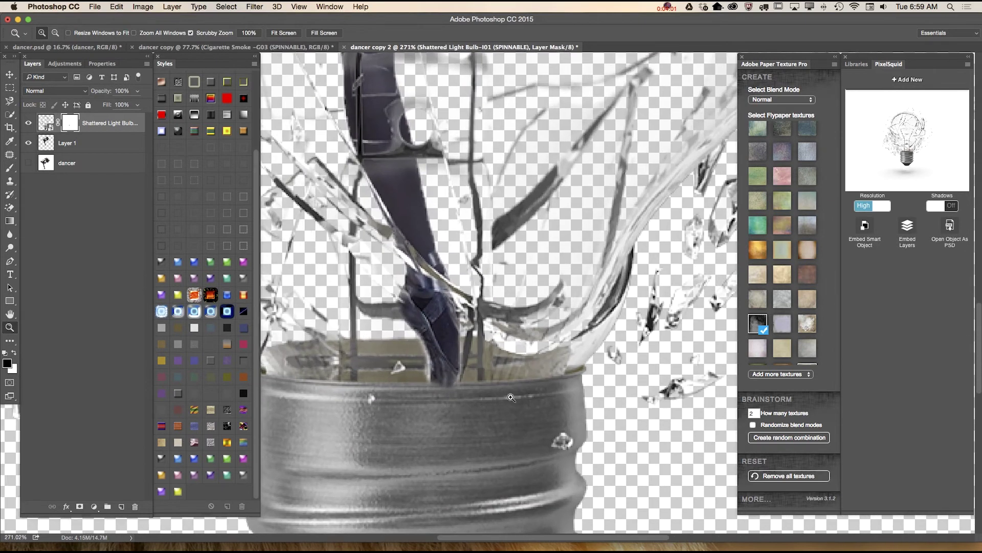
{"action": "left_click", "coordinate": [10, 167]}
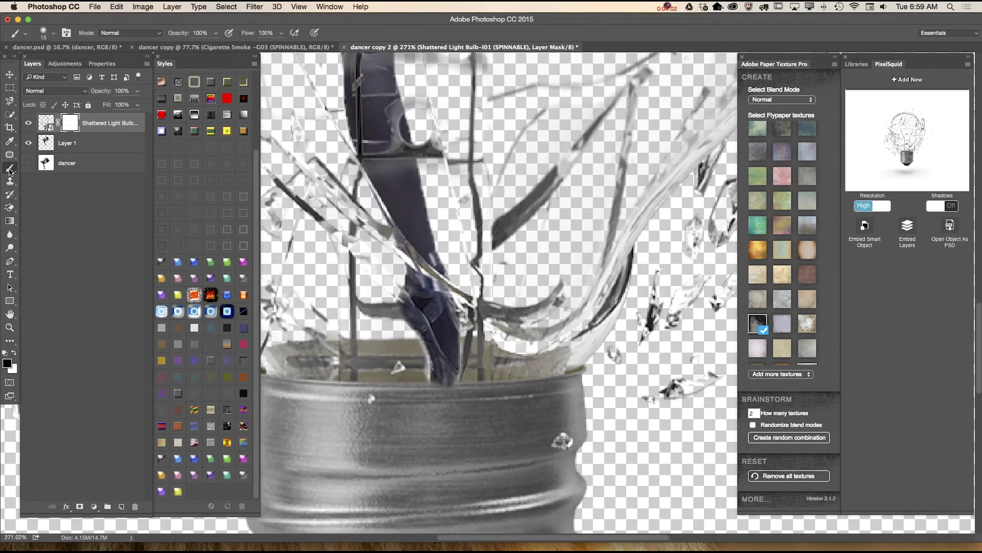
{"action": "right_click", "coordinate": [505, 309]}
{"action": "left_click_drag", "start_coordinate": [510, 322], "coordinate": [510, 324]}
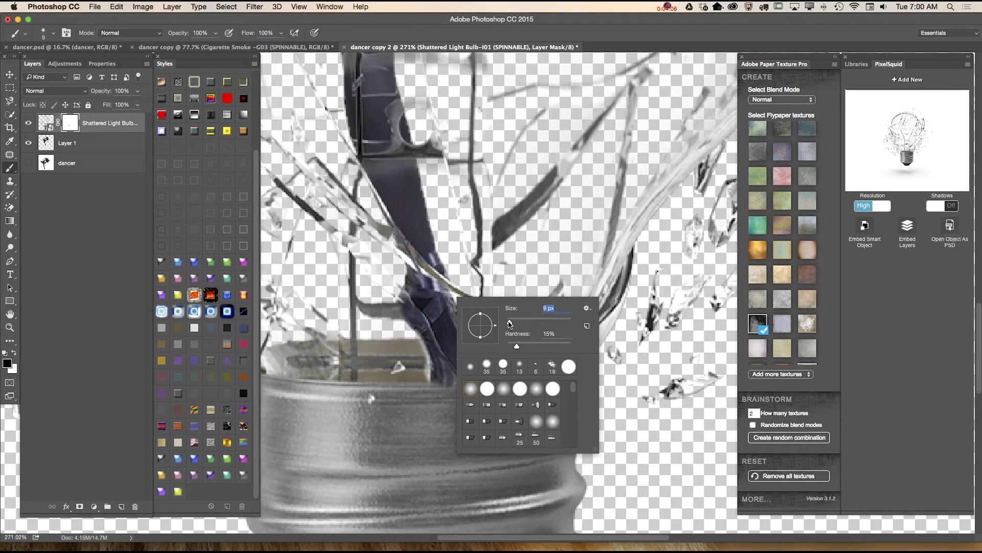
{"action": "left_click", "coordinate": [410, 295]}
{"action": "mouse_move", "coordinate": [403, 302]}
{"action": "left_mouse_down"}
{"action": "mouse_move", "coordinate": [424, 329]}
{"action": "mouse_move", "coordinate": [433, 278]}
{"action": "mouse_move", "coordinate": [448, 330]}
{"action": "mouse_move", "coordinate": [430, 271]}
{"action": "mouse_move", "coordinate": [454, 374]}
{"action": "mouse_move", "coordinate": [438, 382]}
{"action": "mouse_move", "coordinate": [452, 385]}
{"action": "mouse_move", "coordinate": [436, 381]}
{"action": "mouse_move", "coordinate": [450, 379]}
{"action": "left_mouse_up"}
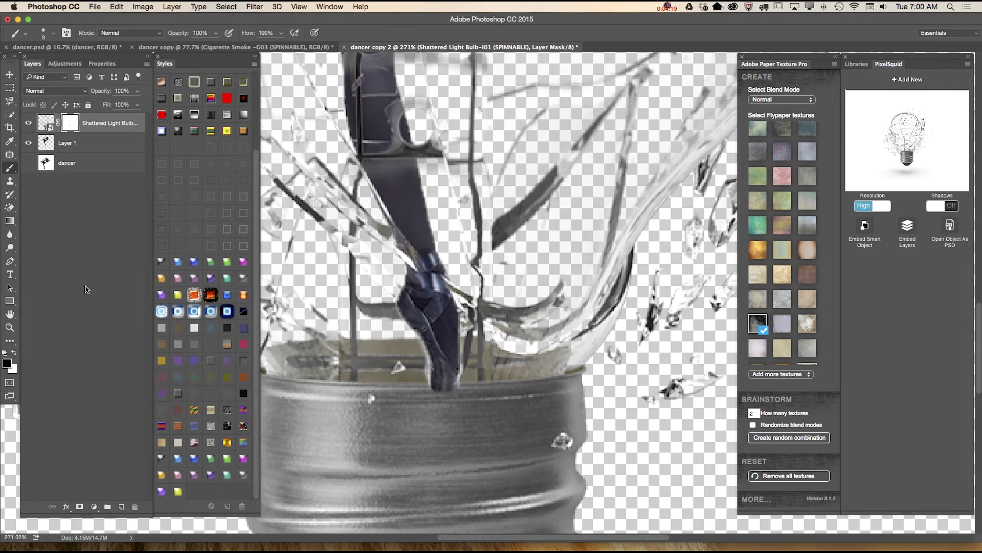
Switch to white and tidy the mask along the boot edge with a tiny brush
{"action": "left_click", "coordinate": [13, 354]}
{"action": "right_click", "coordinate": [419, 348]}
{"action": "left_click_drag", "start_coordinate": [468, 376], "coordinate": [466, 376]}
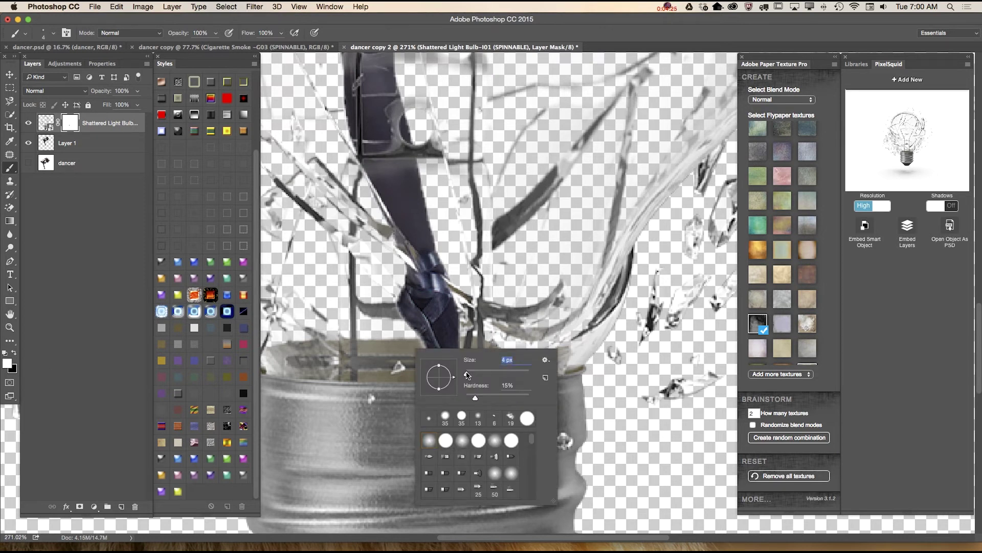
{"action": "key", "text": "Return"}
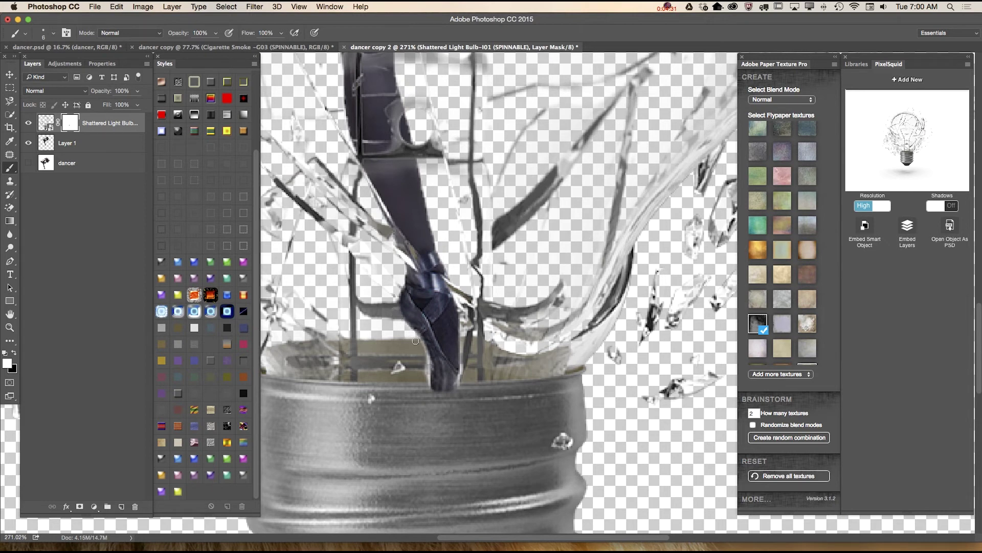
{"action": "mouse_move", "coordinate": [420, 345]}
{"action": "left_mouse_down"}
{"action": "mouse_move", "coordinate": [431, 391]}
{"action": "mouse_move", "coordinate": [460, 393]}
{"action": "mouse_move", "coordinate": [432, 384]}
{"action": "mouse_move", "coordinate": [465, 387]}
{"action": "mouse_move", "coordinate": [471, 364]}
{"action": "mouse_move", "coordinate": [459, 382]}
{"action": "left_mouse_up"}
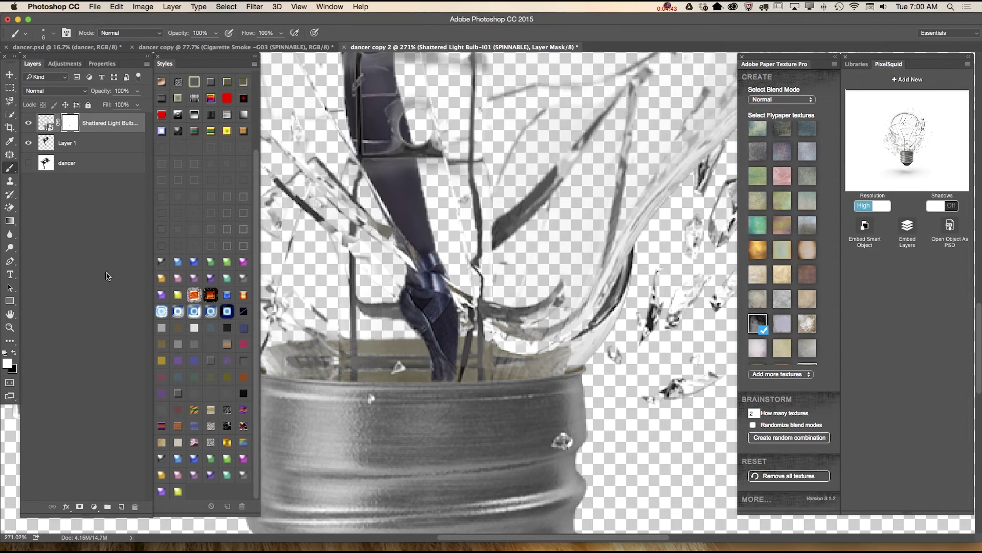
Zoom back out to fit the whole canvas and select the dancer layer
{"action": "key", "text": "z"}
{"action": "left_click_drag", "start_coordinate": [463, 370], "coordinate": [404, 361]}
{"action": "key", "text": "ctrl+0"}
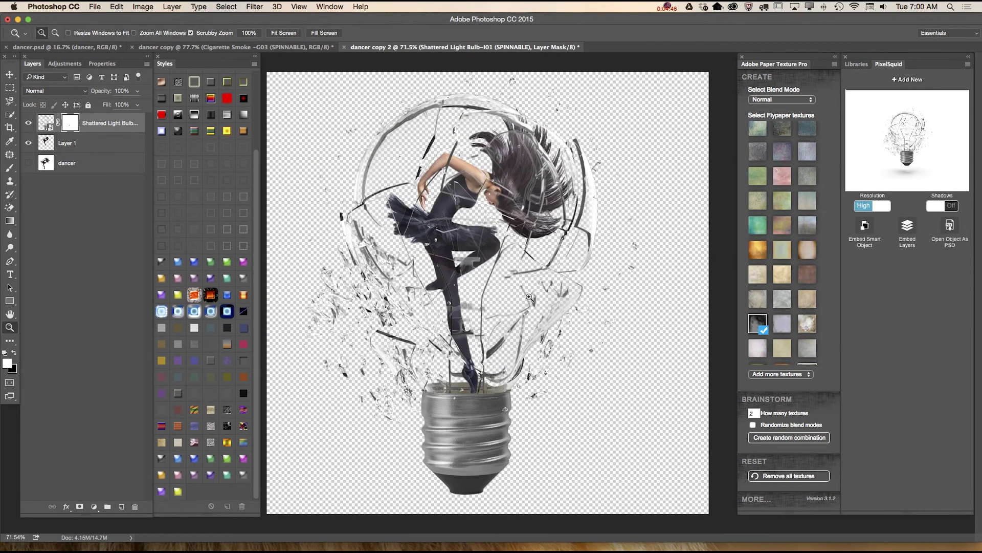
{"action": "key", "text": "ctrl+0"}
{"action": "left_click", "coordinate": [10, 75]}
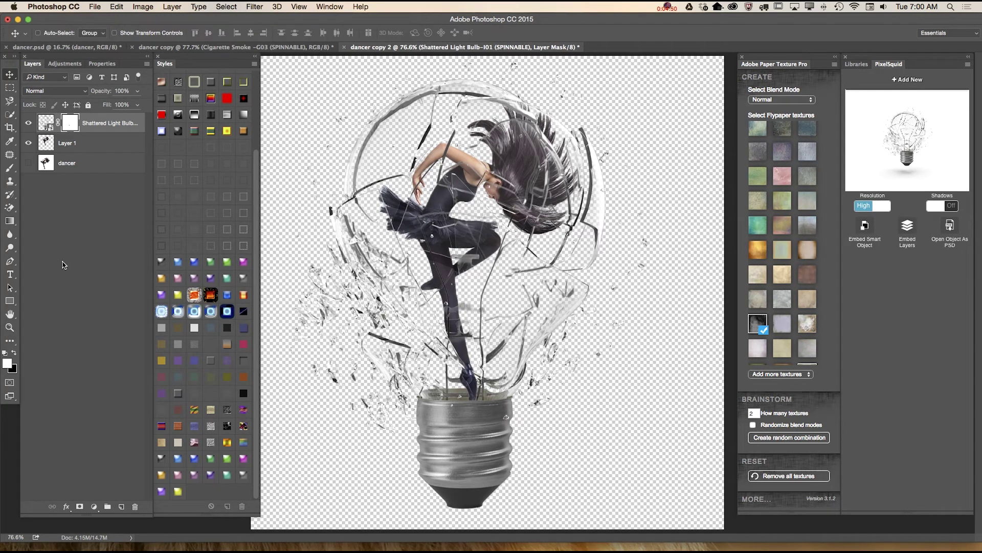
{"action": "left_click", "coordinate": [9, 327]}
{"action": "left_click_drag", "start_coordinate": [335, 353], "coordinate": [307, 354]}
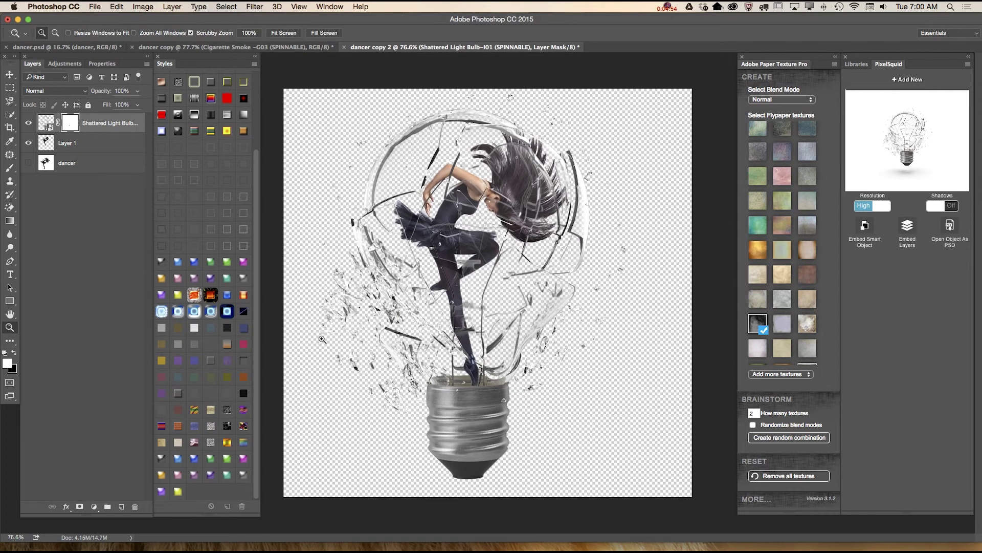
{"action": "key", "text": "v"}
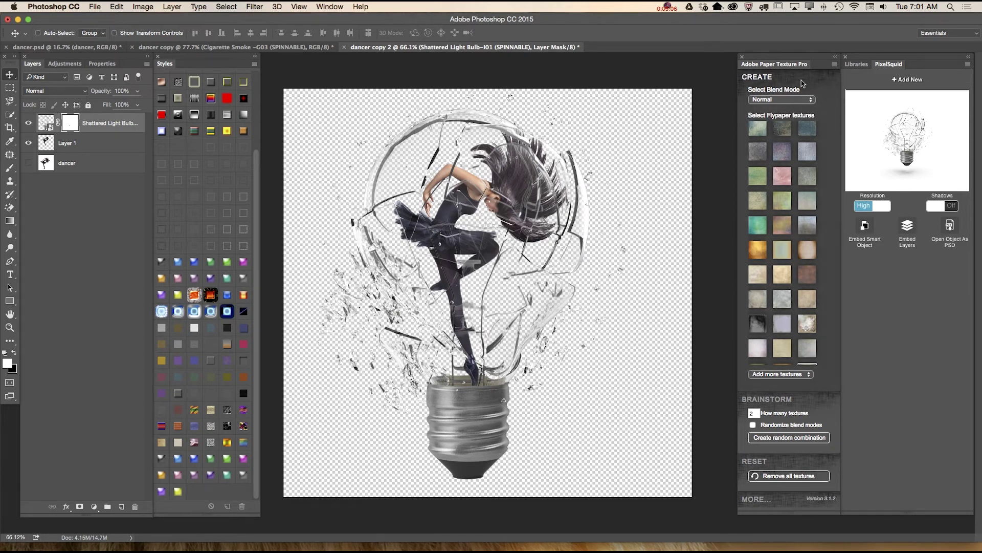
{"action": "left_click", "coordinate": [105, 165]}
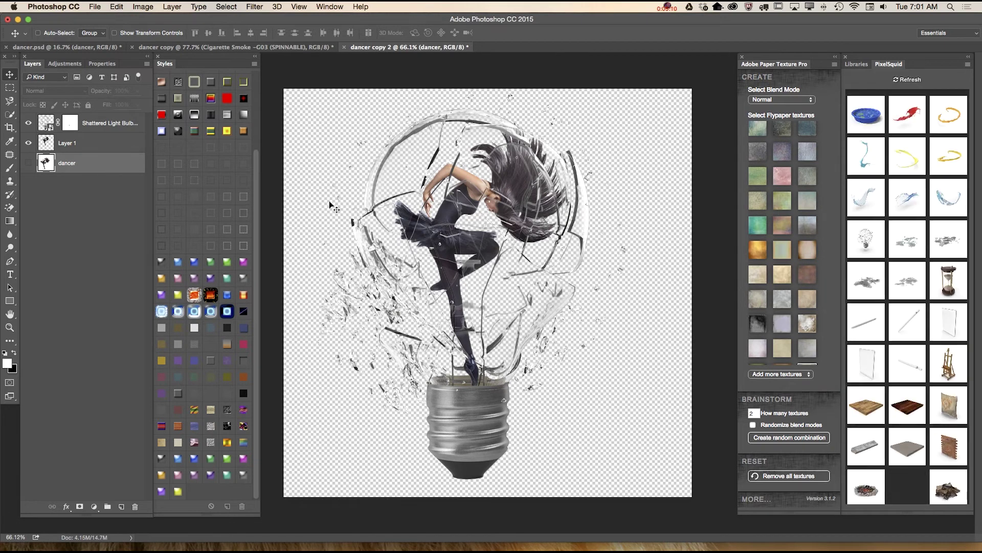
Add the Fly_Edges_3 paper texture and scale it past the canvas corners to cover everything
{"action": "left_click", "coordinate": [763, 323]}
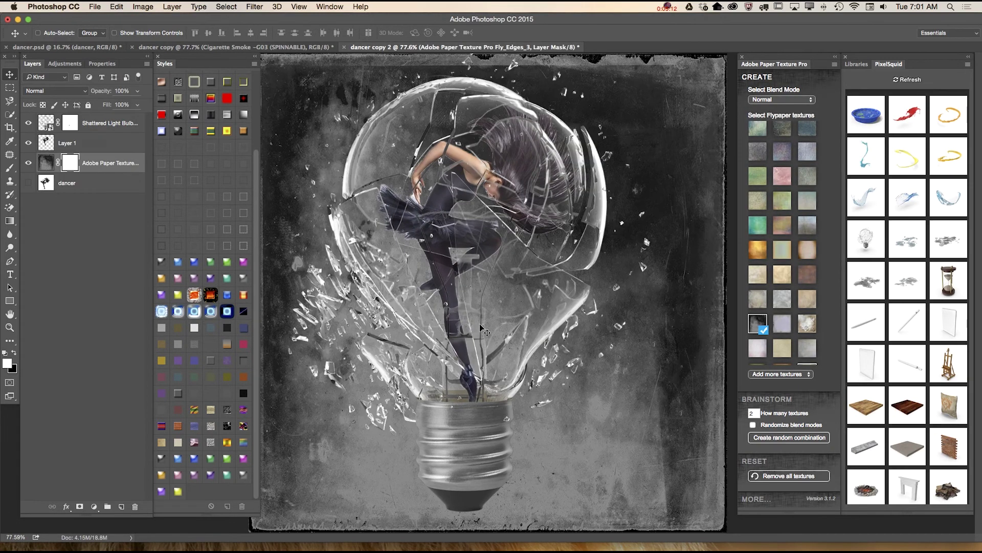
{"action": "left_click", "coordinate": [10, 327]}
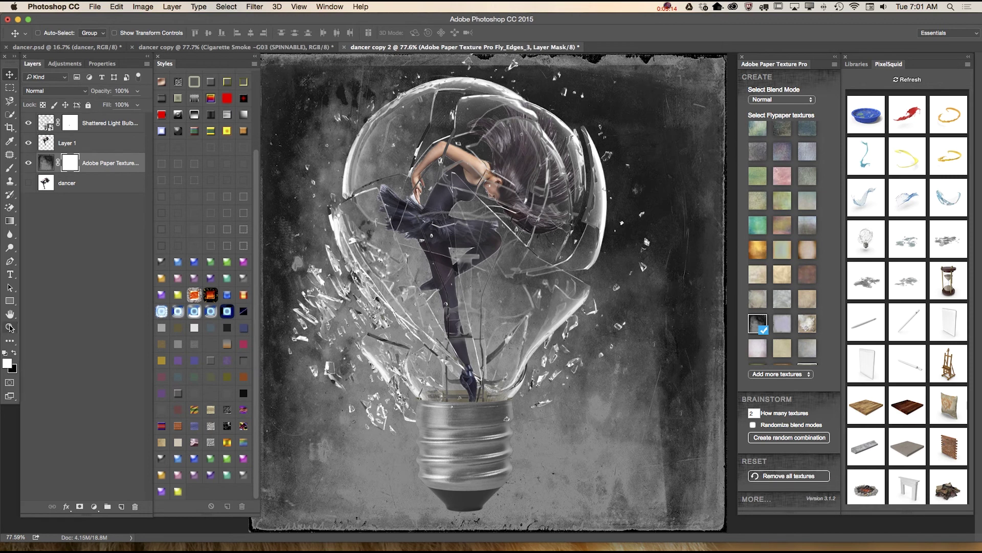
{"action": "left_click_drag", "start_coordinate": [557, 348], "coordinate": [542, 333]}
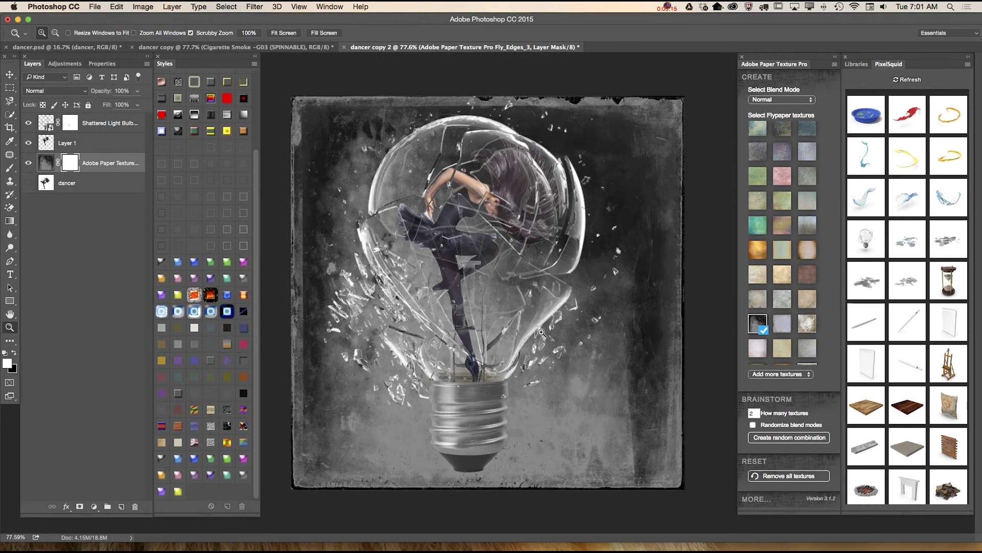
{"action": "left_click", "coordinate": [118, 6]}
{"action": "left_click", "coordinate": [142, 215]}
{"action": "left_click_drag", "start_coordinate": [293, 97], "coordinate": [278, 79]}
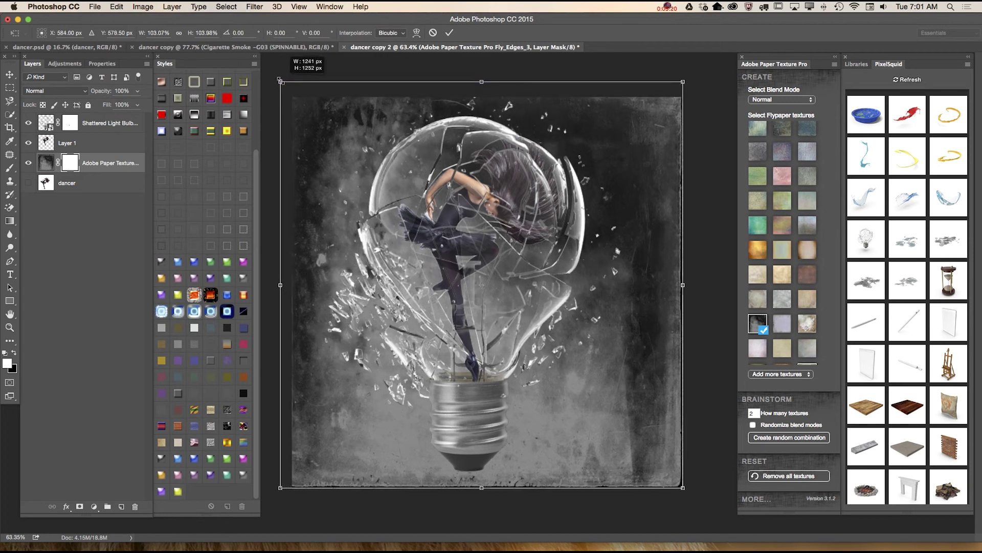
{"action": "left_click_drag", "start_coordinate": [683, 489], "coordinate": [694, 510]}
{"action": "left_click", "coordinate": [448, 35]}
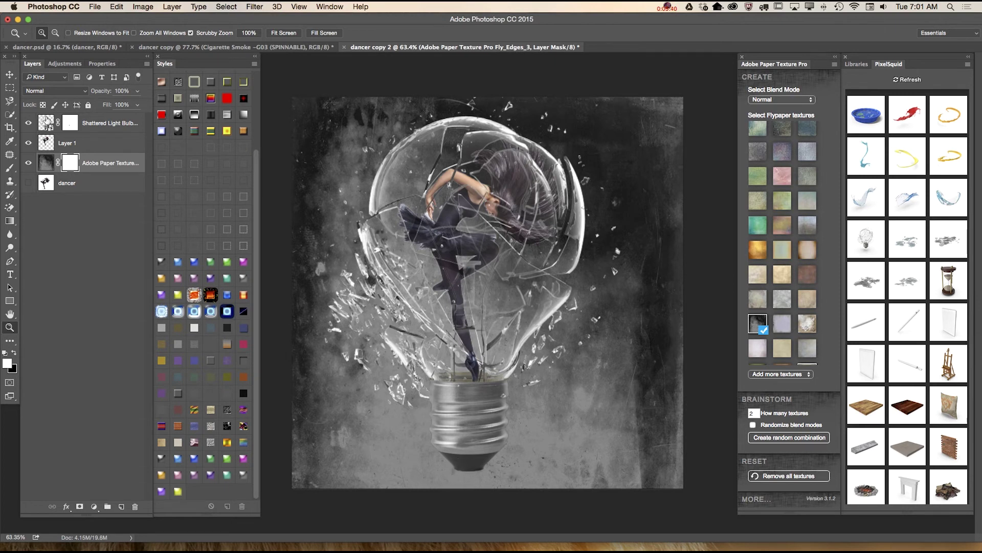
Add the PixelSquid distressed glass object at High resolution and move it toward the bulb base
{"action": "left_click", "coordinate": [9, 74]}
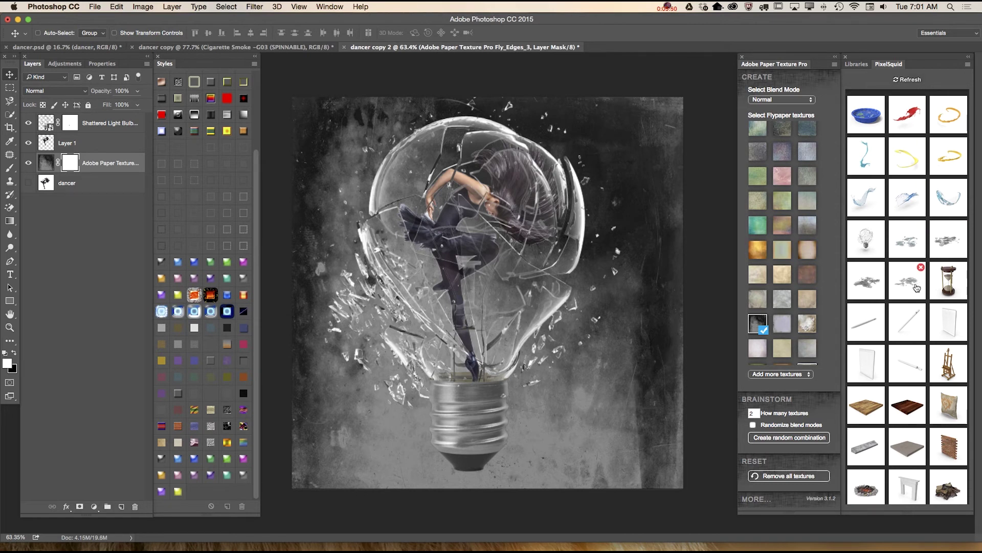
{"action": "left_click", "coordinate": [945, 249]}
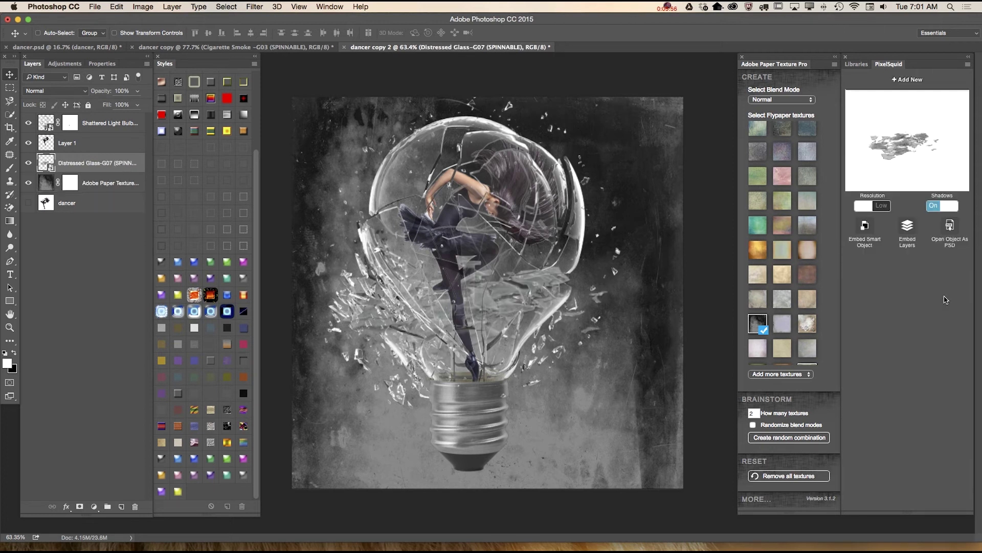
{"action": "left_click", "coordinate": [882, 207]}
{"action": "left_click_drag", "start_coordinate": [491, 290], "coordinate": [487, 446]}
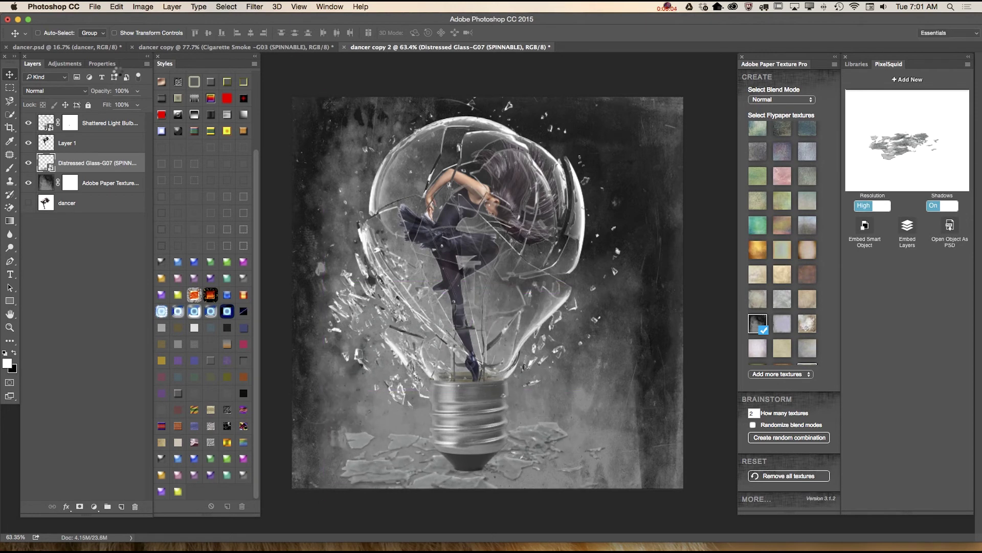
Free Transform the glass shards down into a small, flat pile at the bulb's base
{"action": "left_click", "coordinate": [119, 7]}
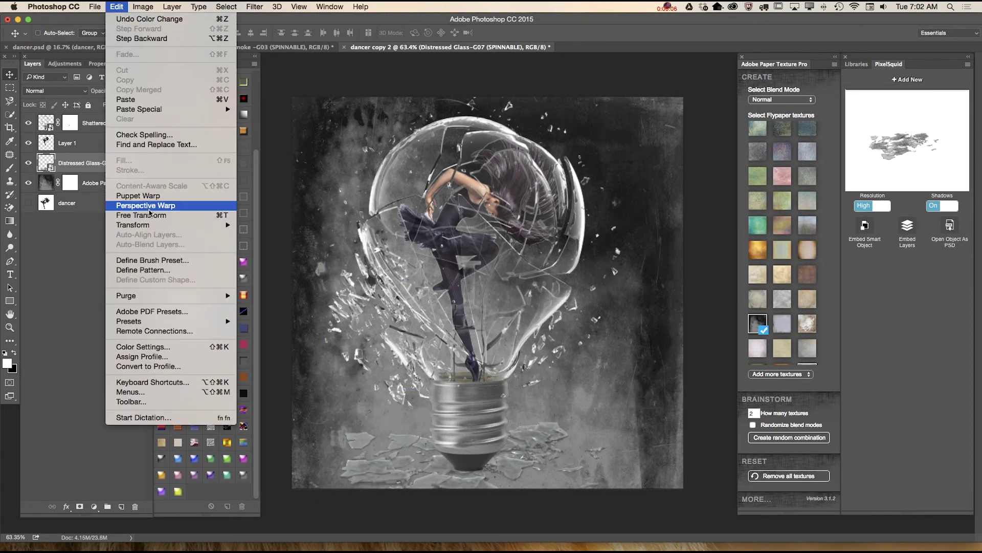
{"action": "left_click", "coordinate": [162, 221]}
{"action": "left_click_drag", "start_coordinate": [290, 252], "coordinate": [434, 375]}
{"action": "left_click_drag", "start_coordinate": [377, 349], "coordinate": [382, 376]}
{"action": "left_click_drag", "start_coordinate": [443, 407], "coordinate": [399, 398]}
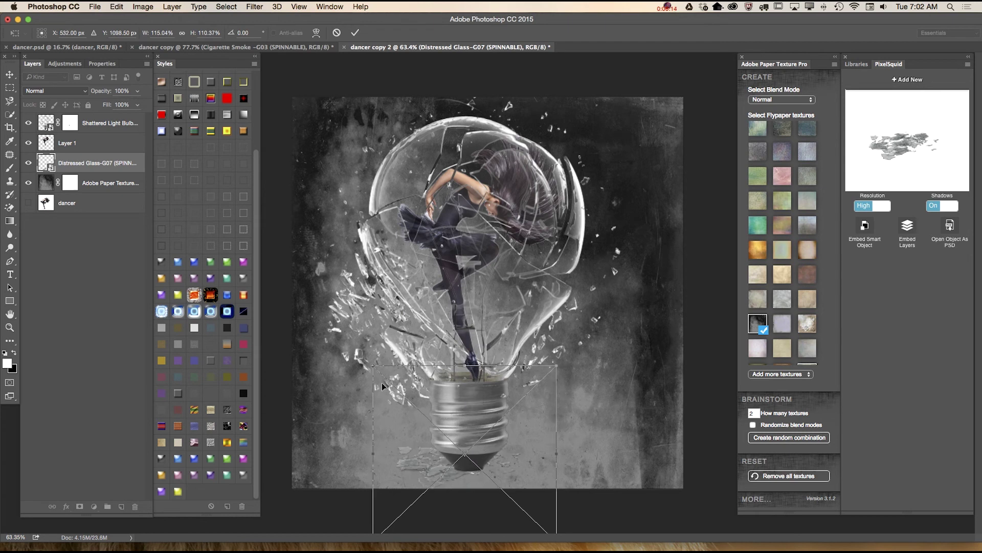
{"action": "left_click_drag", "start_coordinate": [373, 366], "coordinate": [408, 403]}
{"action": "left_click_drag", "start_coordinate": [456, 434], "coordinate": [435, 422]}
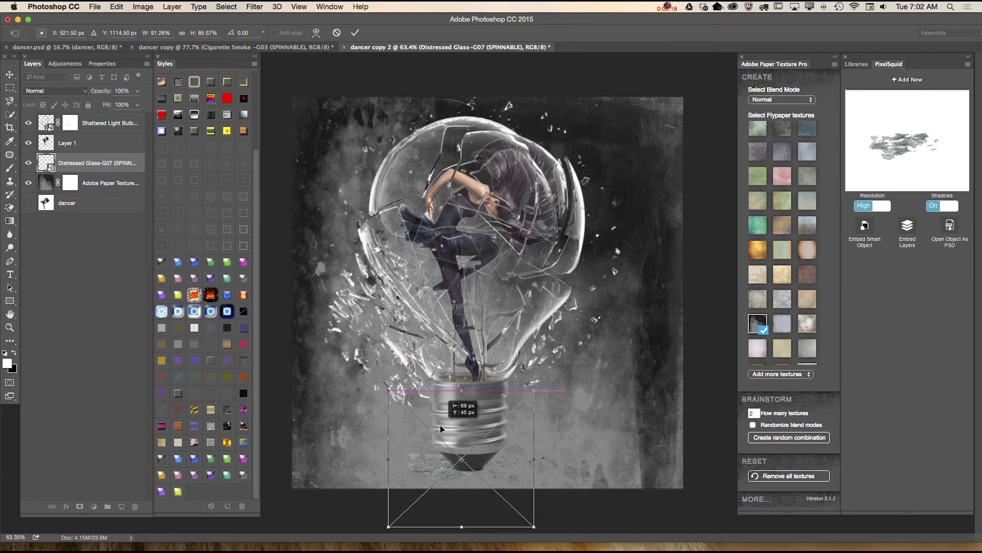
{"action": "left_click", "coordinate": [355, 32]}
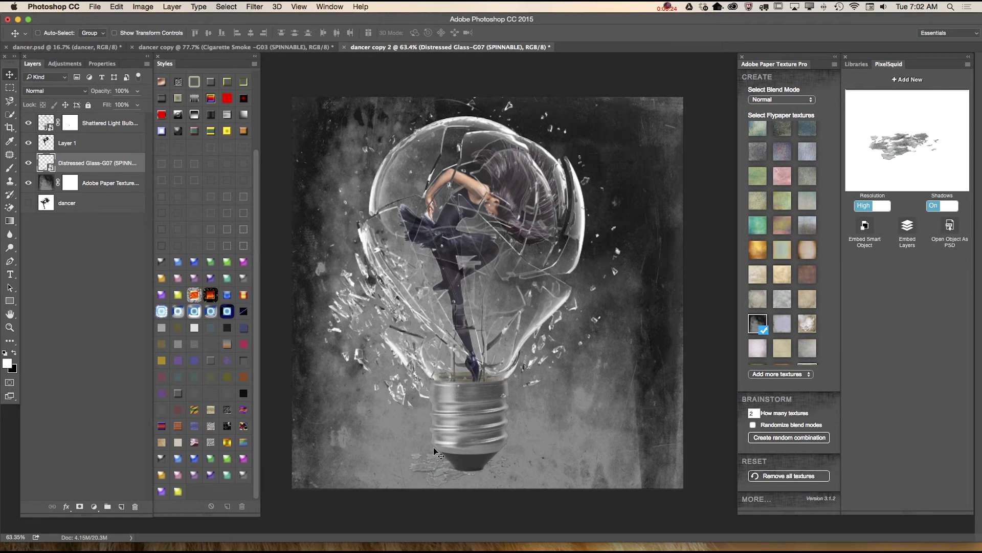
Apply an Exposure filter of about +1 to the glass shards, then select the Shattered Light Bulb layer
{"action": "left_click", "coordinate": [139, 7]}
{"action": "mouse_move", "coordinate": [197, 36]}
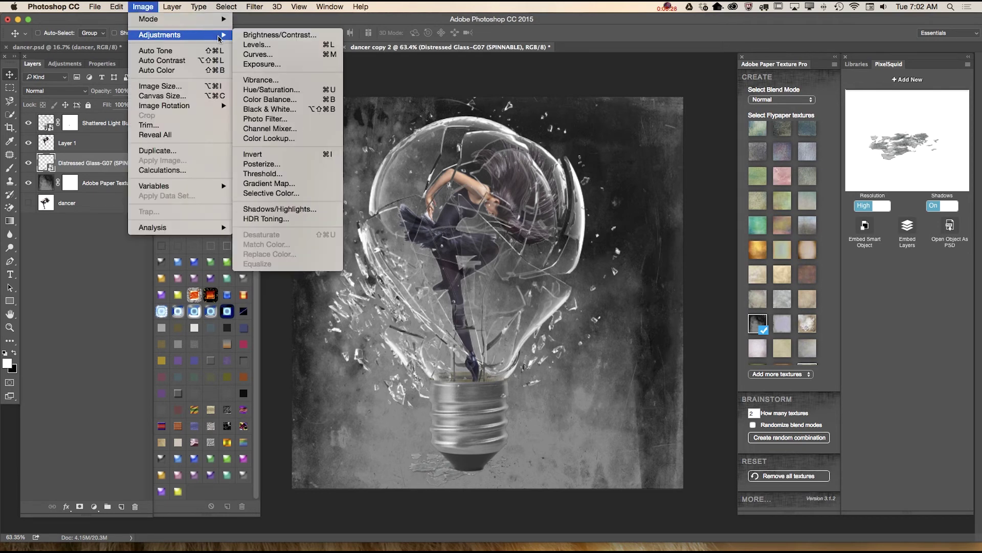
{"action": "left_click", "coordinate": [262, 64]}
{"action": "left_click_drag", "start_coordinate": [637, 171], "coordinate": [644, 170]}
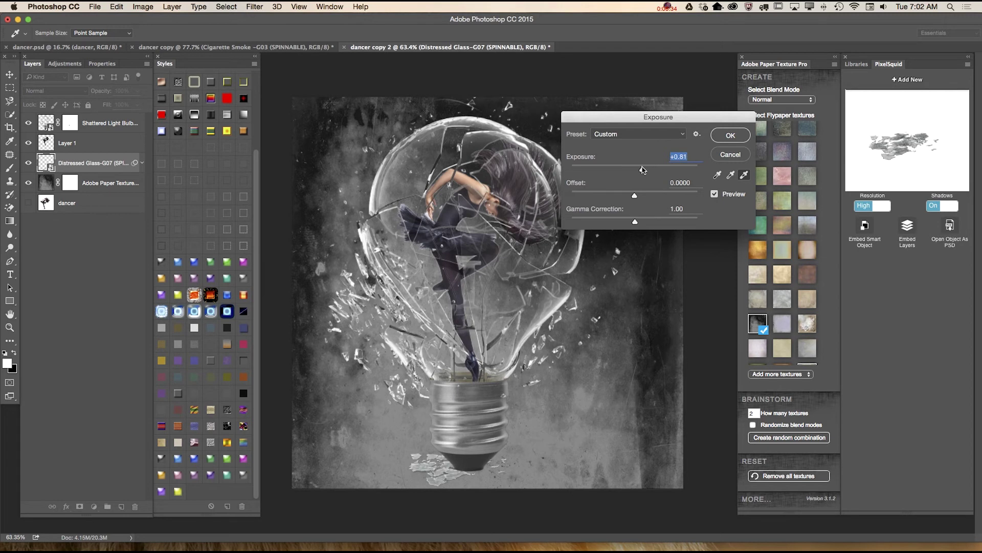
{"action": "left_click", "coordinate": [731, 135]}
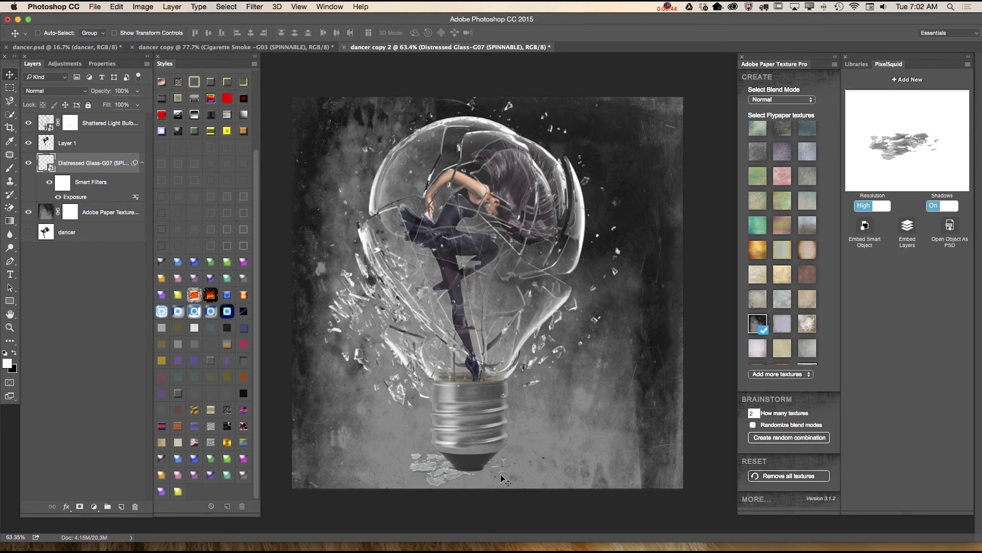
{"action": "left_click", "coordinate": [107, 123]}
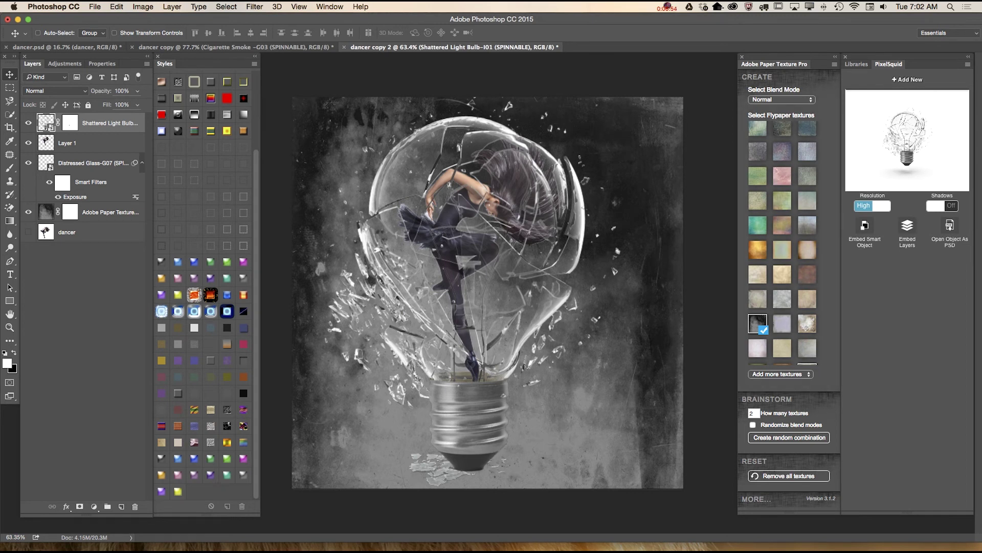
Add a second PixelSquid distressed glass splash at High resolution and move it down to the bulb base
{"action": "left_click", "coordinate": [911, 85]}
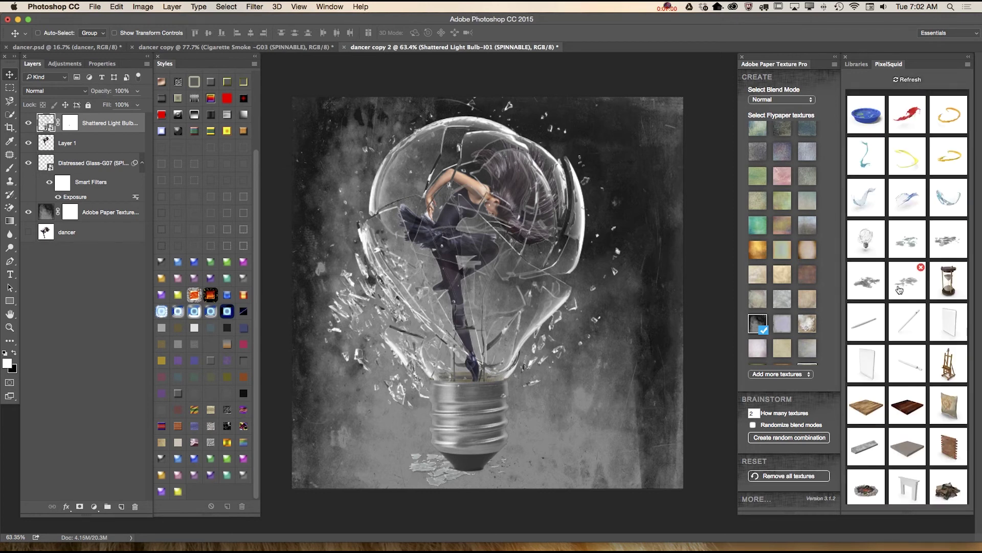
{"action": "left_click", "coordinate": [869, 283]}
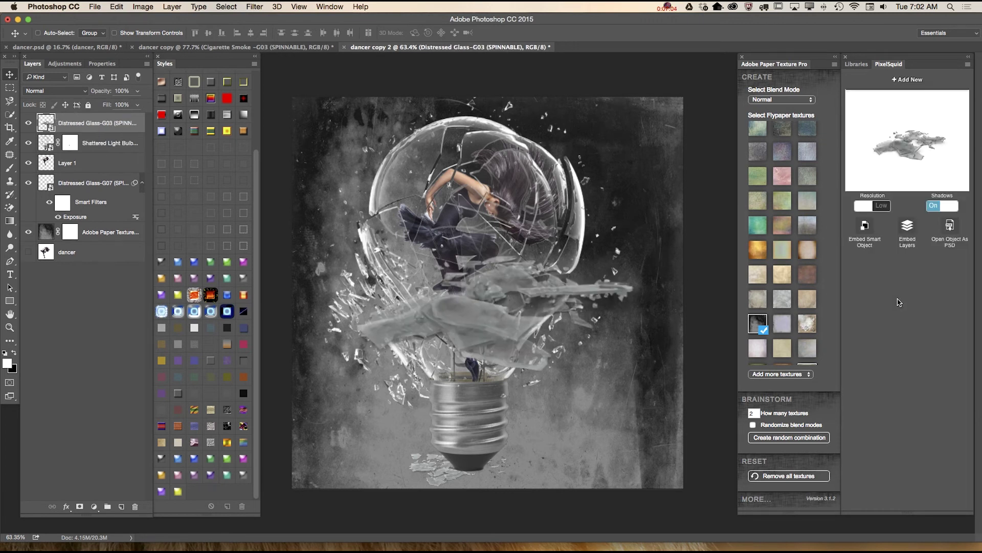
{"action": "left_click", "coordinate": [884, 207]}
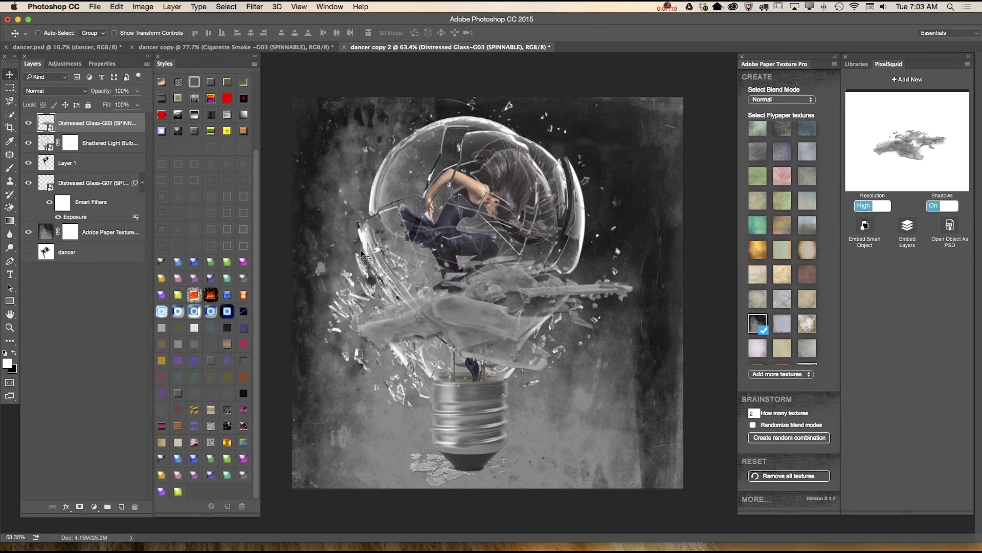
{"action": "left_click_drag", "start_coordinate": [498, 335], "coordinate": [517, 445]}
Scale the glass splash down and position it as a small pile under the bulb base
{"action": "left_click", "coordinate": [118, 7]}
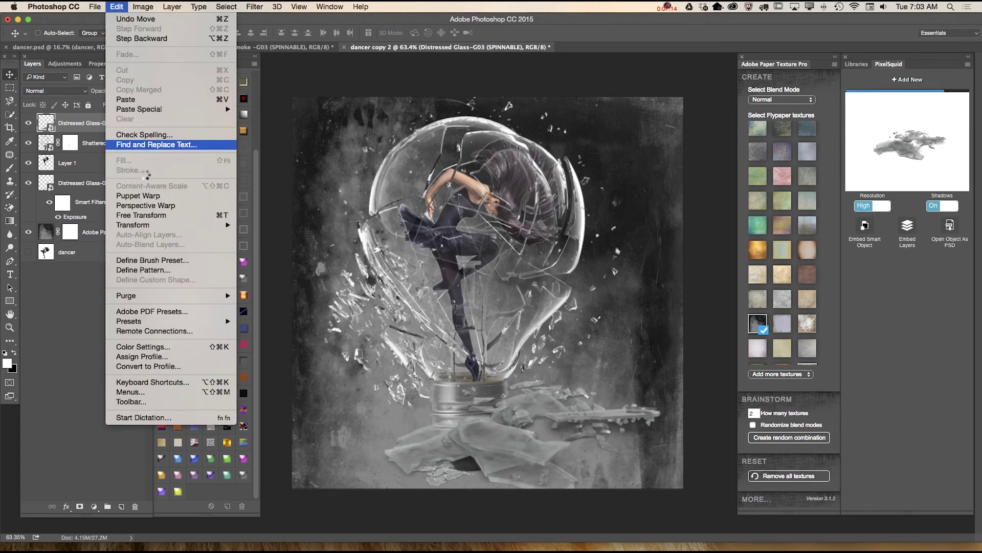
{"action": "left_click", "coordinate": [158, 216]}
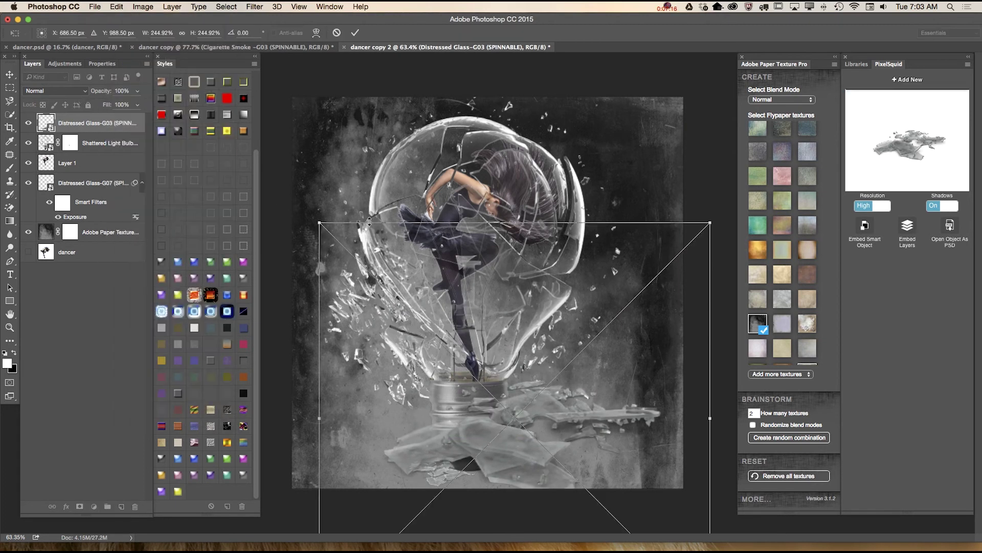
{"action": "left_click_drag", "start_coordinate": [318, 223], "coordinate": [493, 412]}
{"action": "left_click_drag", "start_coordinate": [552, 464], "coordinate": [496, 472]}
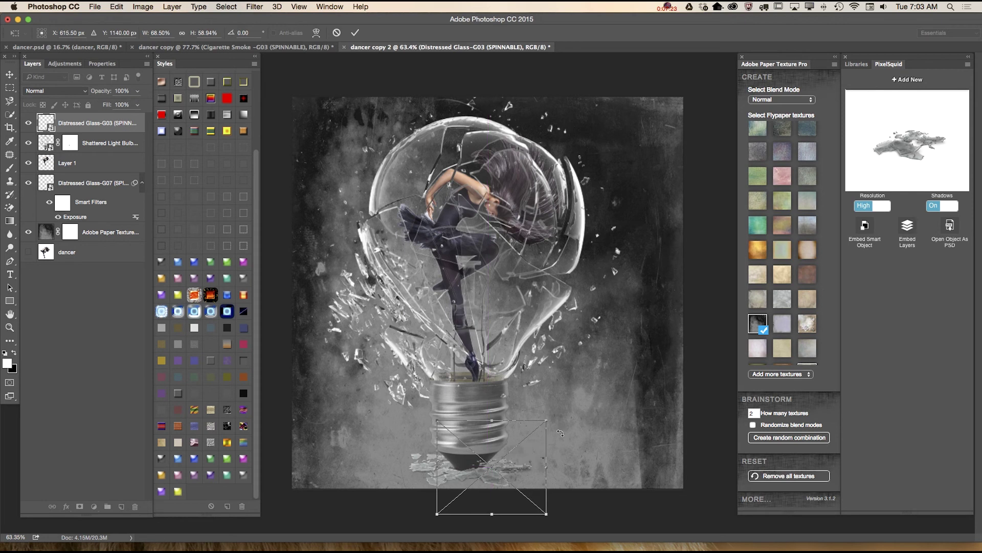
{"action": "left_click", "coordinate": [354, 32]}
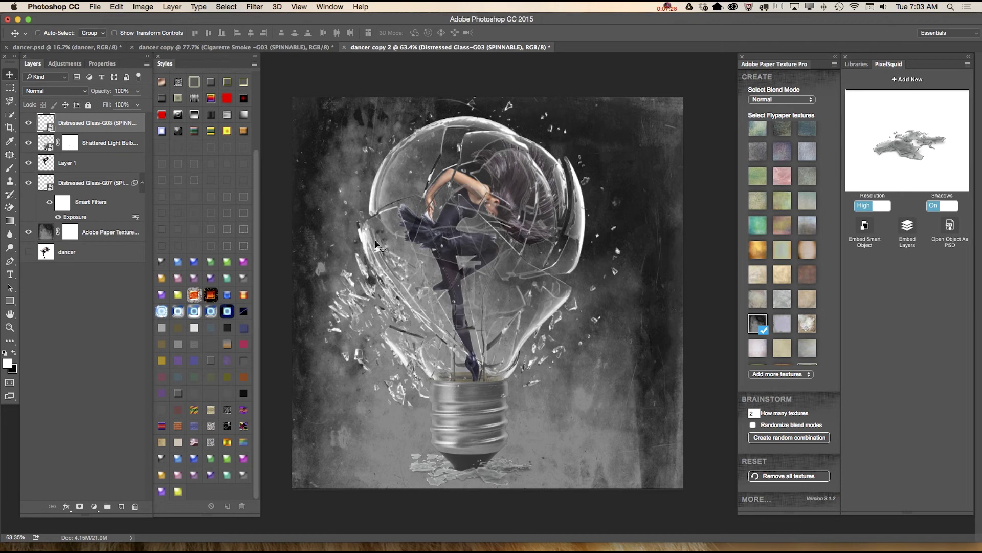
Apply Image > Adjustments > Exposure at +0.81 to the Distressed Glass-G03 shards
{"action": "left_click", "coordinate": [116, 7]}
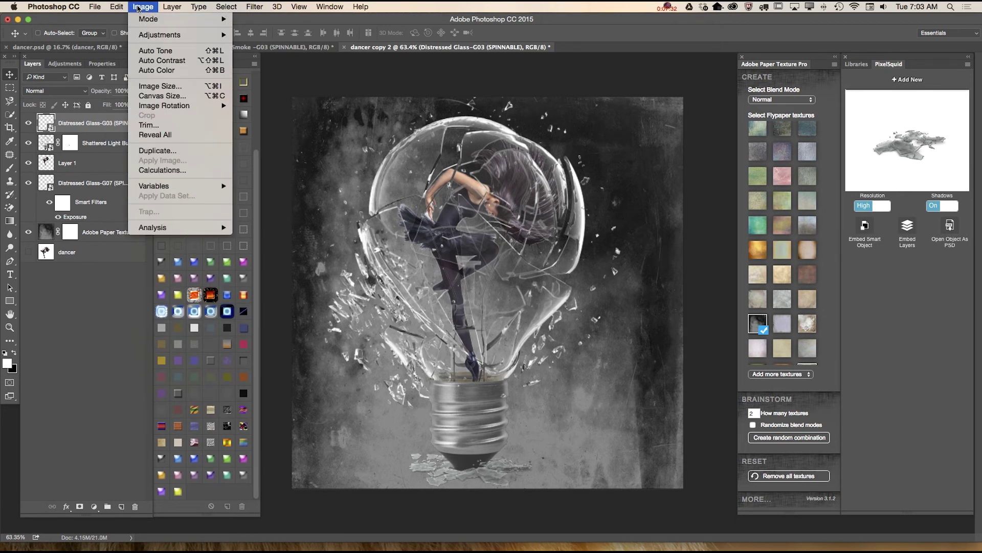
{"action": "mouse_move", "coordinate": [173, 35]}
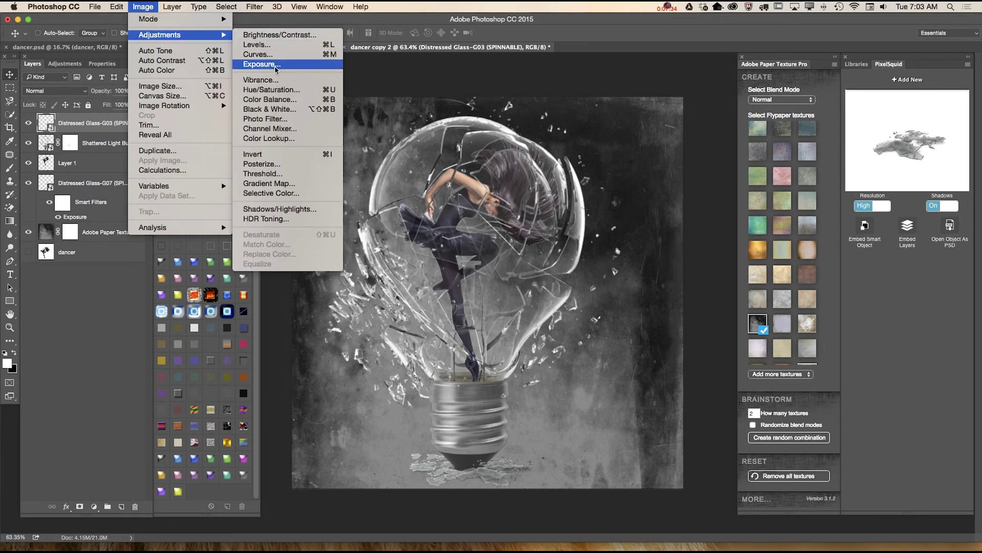
{"action": "left_click", "coordinate": [280, 65]}
{"action": "left_click_drag", "start_coordinate": [635, 171], "coordinate": [643, 170]}
{"action": "left_click", "coordinate": [731, 135]}
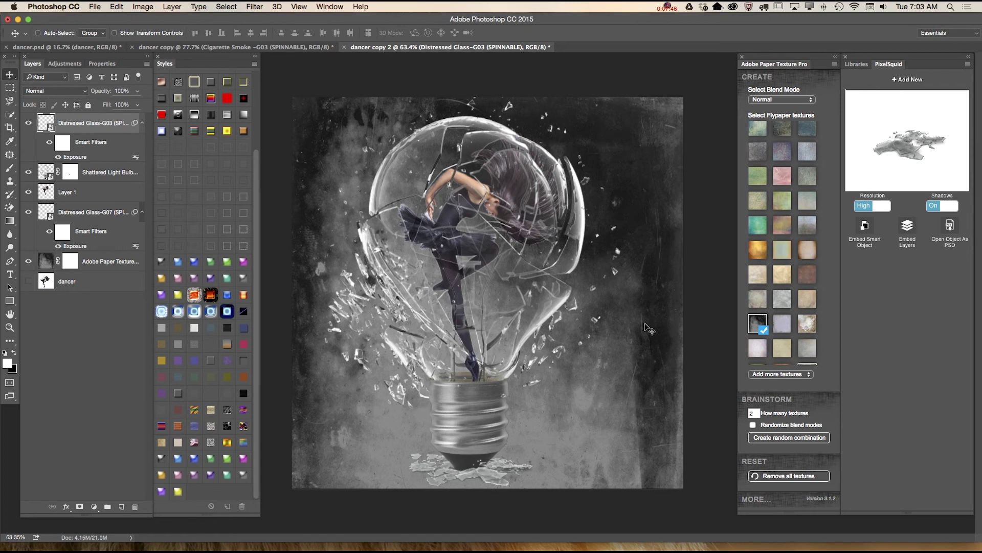
Add a clipped Gradient Map with a yellow preset, then delete that Gradient Map 1 layer
{"action": "left_click", "coordinate": [65, 64]}
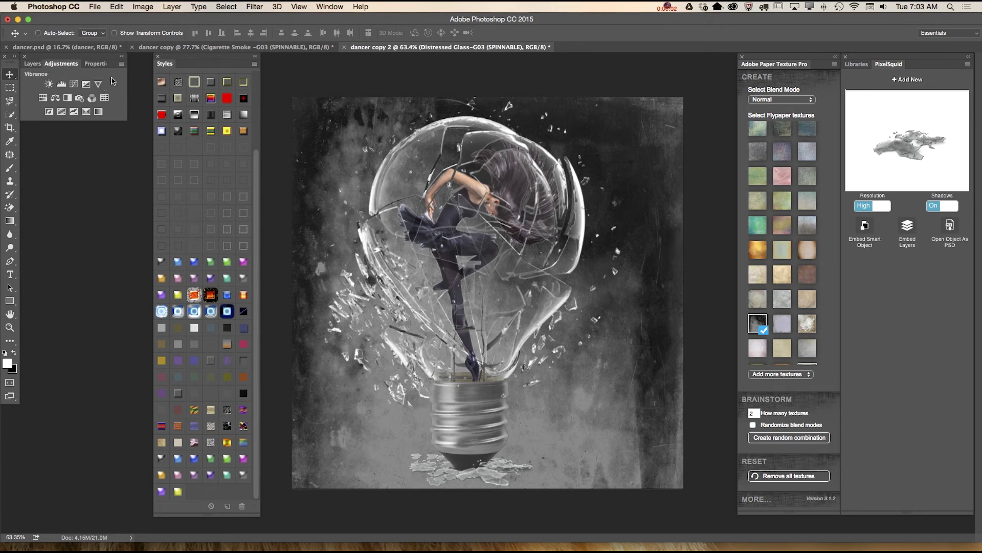
{"action": "left_click", "coordinate": [99, 111]}
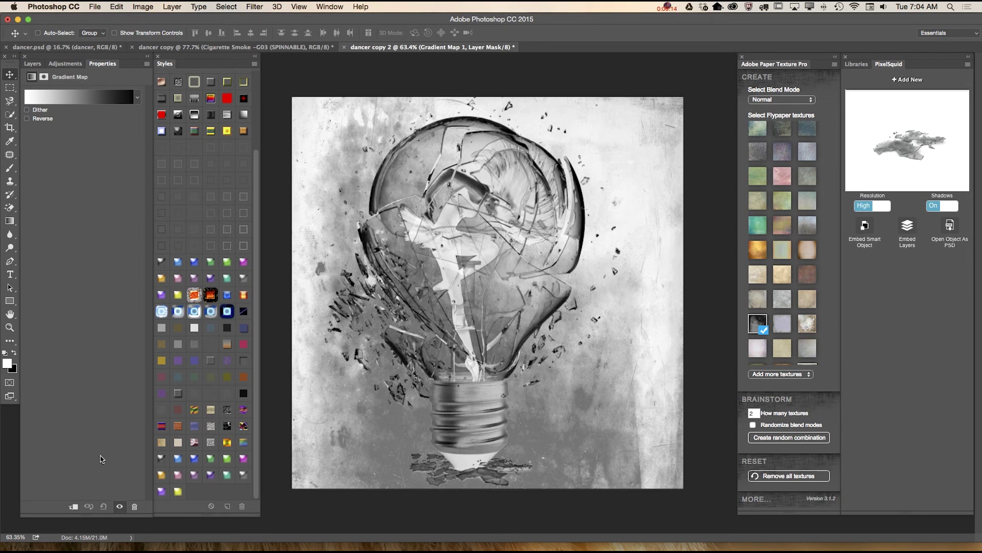
{"action": "left_click", "coordinate": [71, 508]}
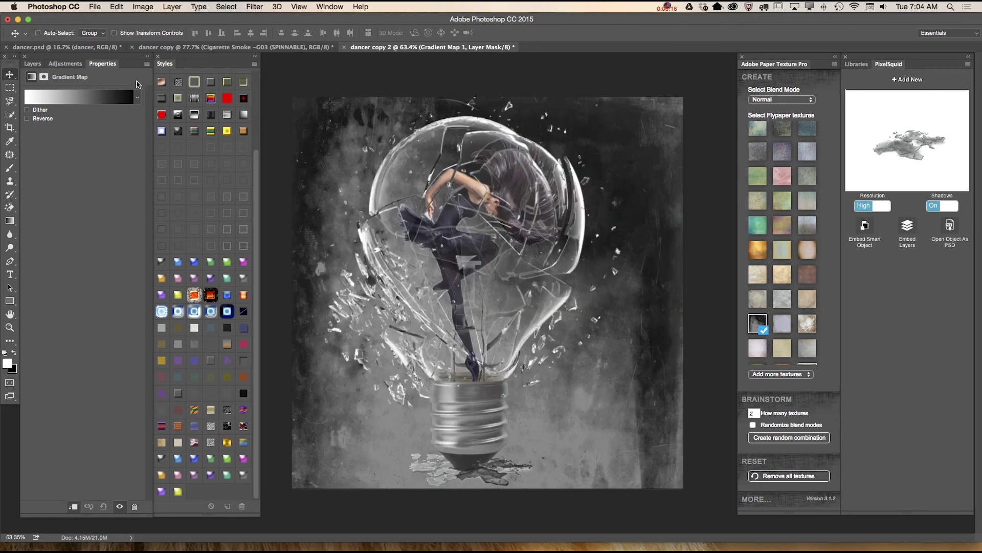
{"action": "left_click", "coordinate": [137, 99]}
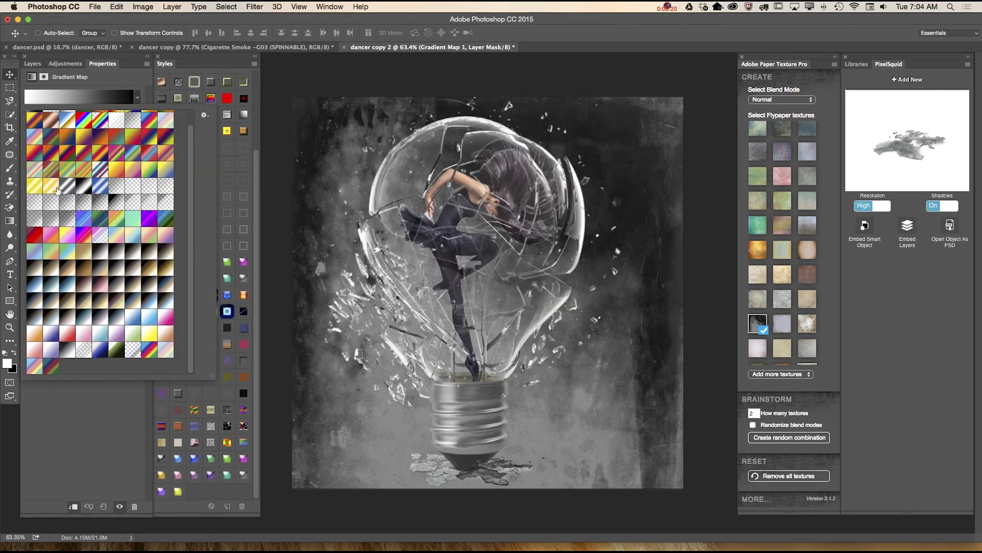
{"action": "left_click", "coordinate": [35, 189]}
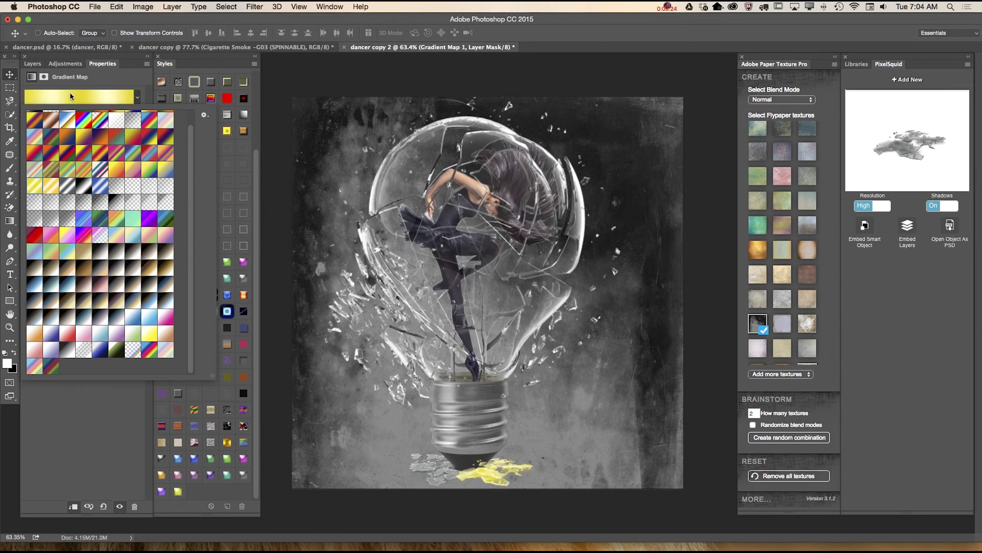
{"action": "left_click", "coordinate": [136, 96]}
{"action": "left_click", "coordinate": [31, 67]}
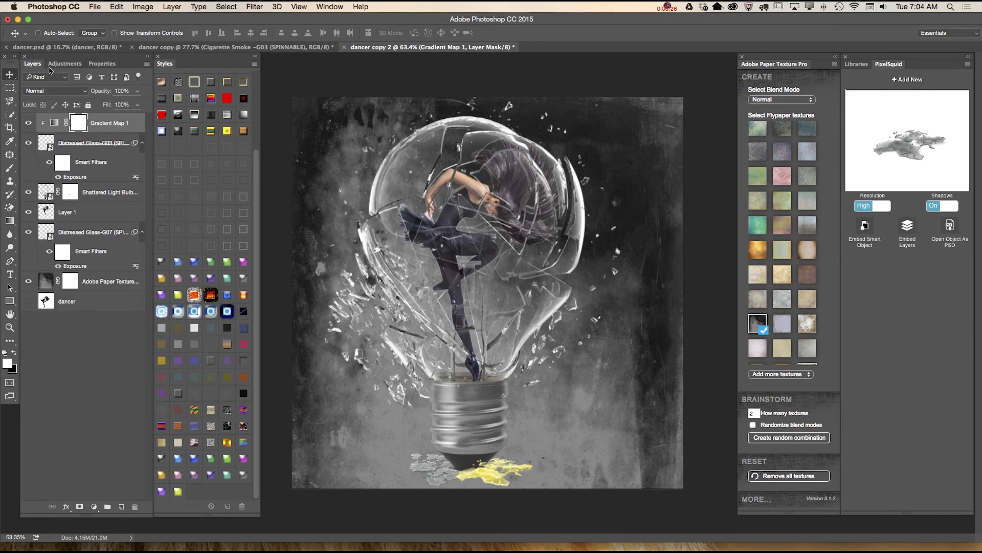
{"action": "left_click_drag", "start_coordinate": [112, 123], "coordinate": [135, 507]}
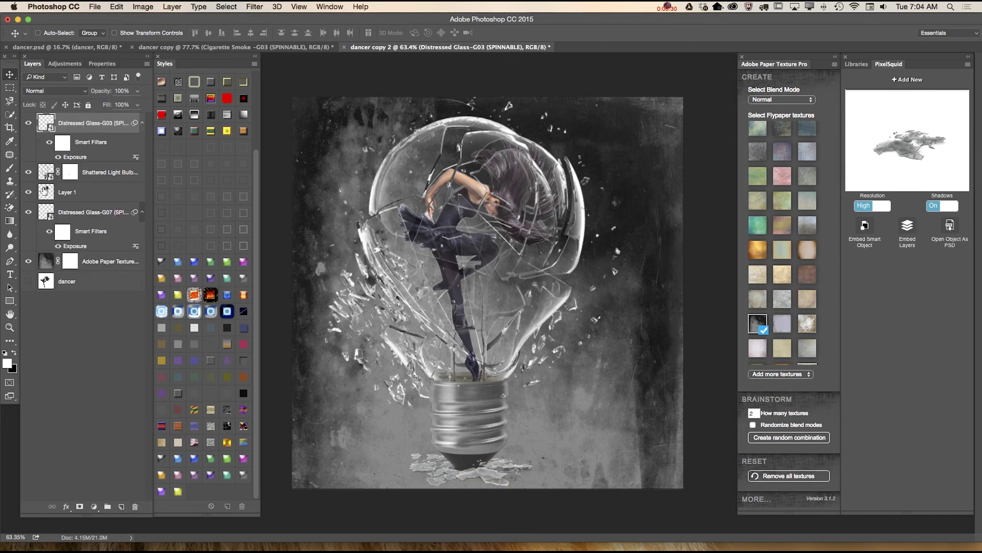
Add a Gradient Map clipped to the dancer's Layer 1, settling on the pale yellow preset
{"action": "left_click", "coordinate": [46, 193]}
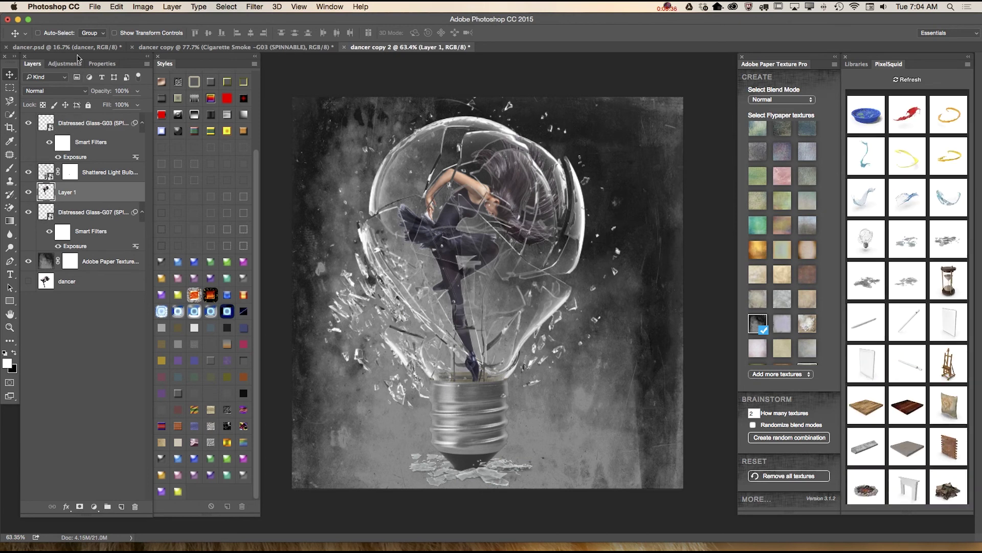
{"action": "left_click", "coordinate": [61, 64]}
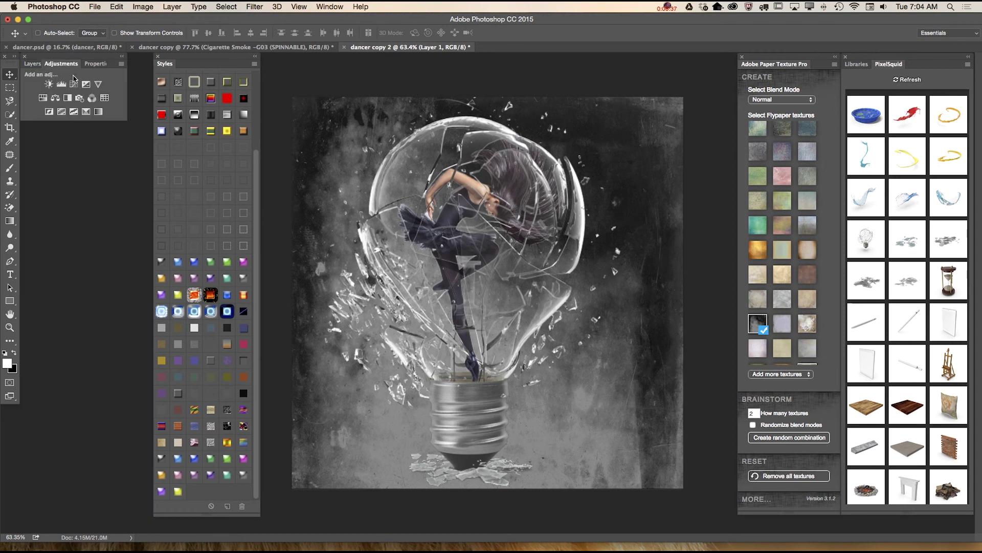
{"action": "left_click", "coordinate": [98, 111]}
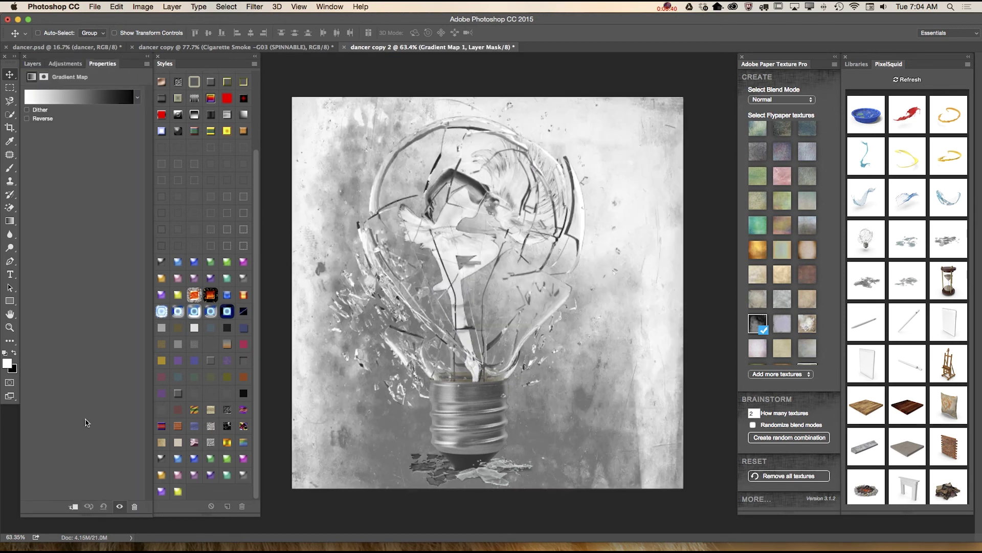
{"action": "left_click", "coordinate": [73, 507]}
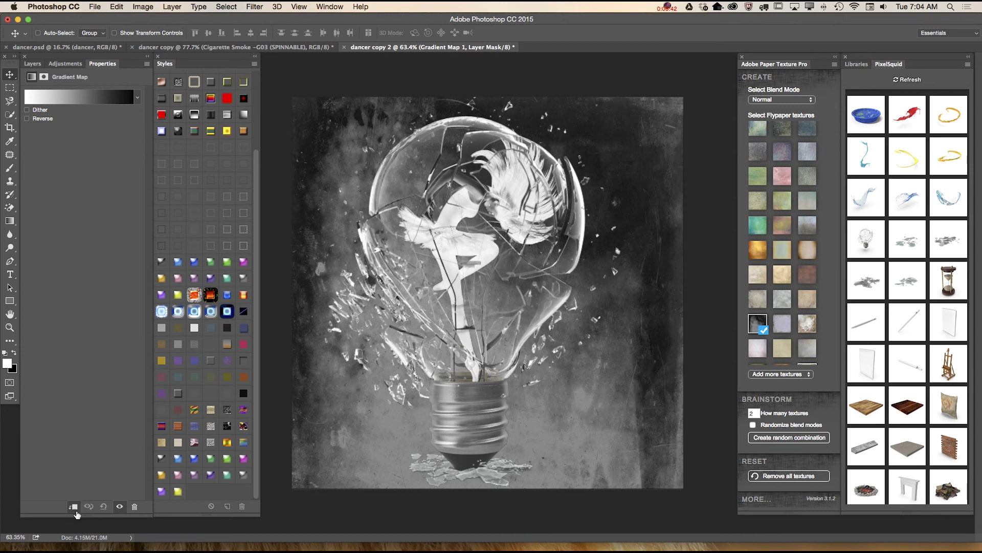
{"action": "left_click", "coordinate": [137, 98]}
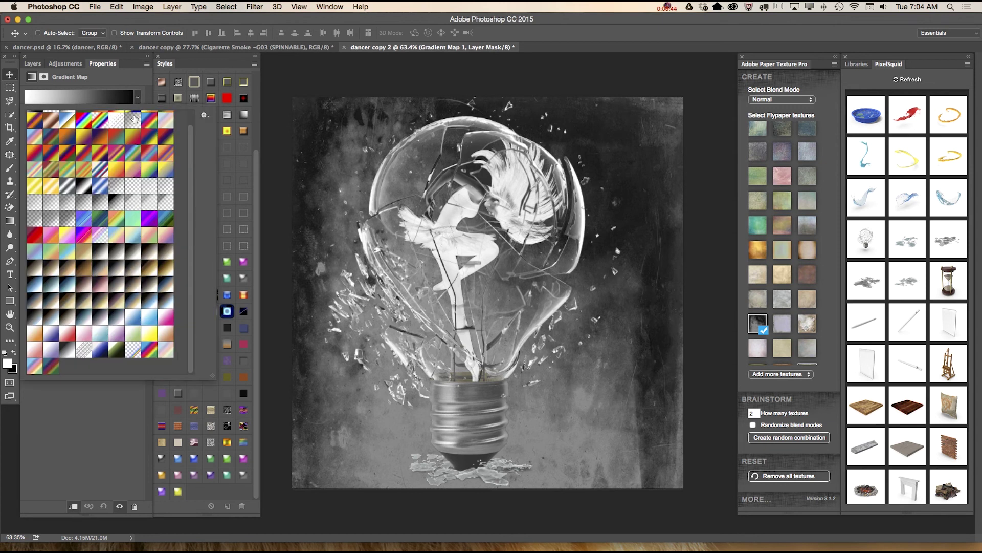
{"action": "left_click", "coordinate": [33, 190]}
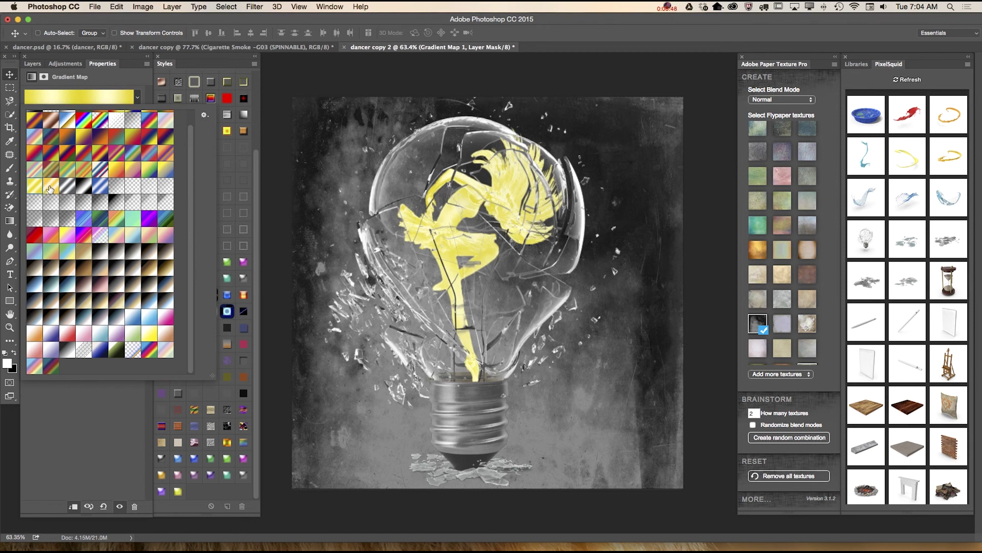
{"action": "left_click", "coordinate": [49, 189]}
{"action": "left_click", "coordinate": [101, 192]}
{"action": "left_click", "coordinate": [67, 187]}
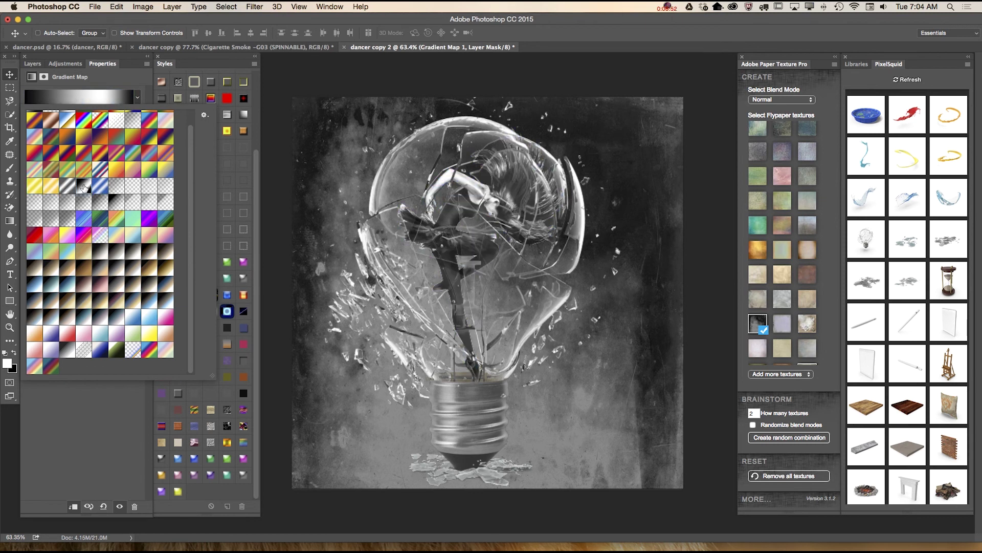
{"action": "left_click", "coordinate": [51, 191]}
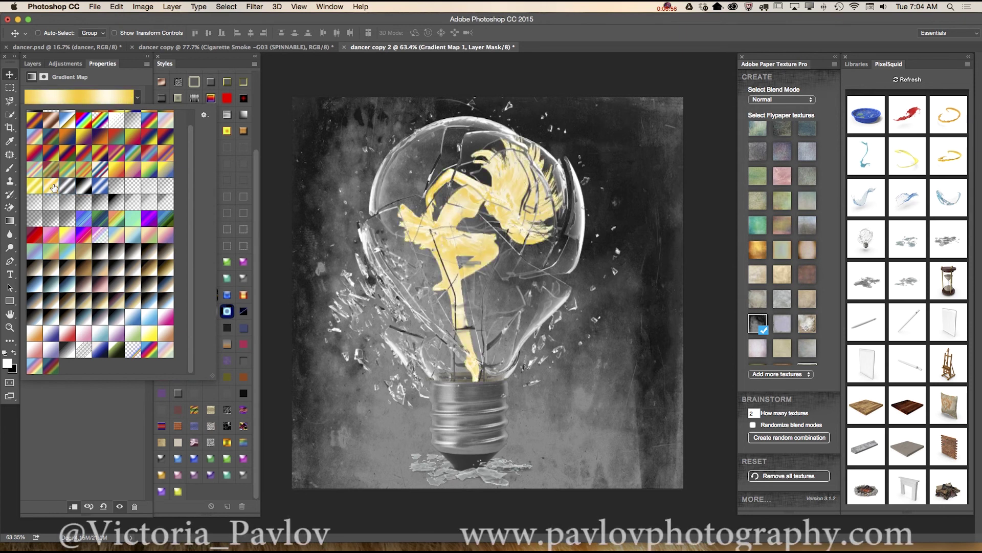
{"action": "left_click", "coordinate": [121, 79]}
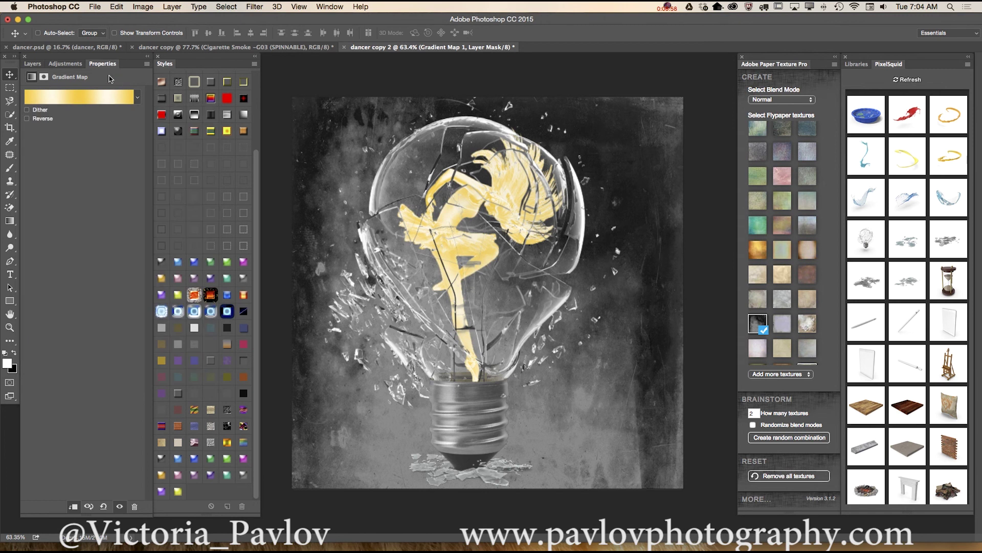
{"action": "left_click", "coordinate": [72, 65]}
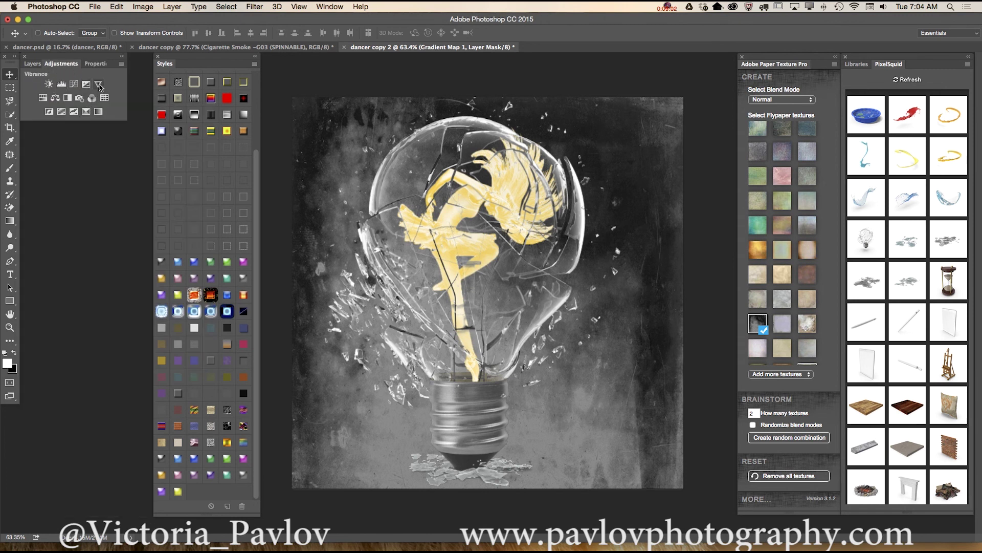
Add a Vibrance adjustment layer set to Vibrance +100 and Saturation -100
{"action": "left_click", "coordinate": [98, 85]}
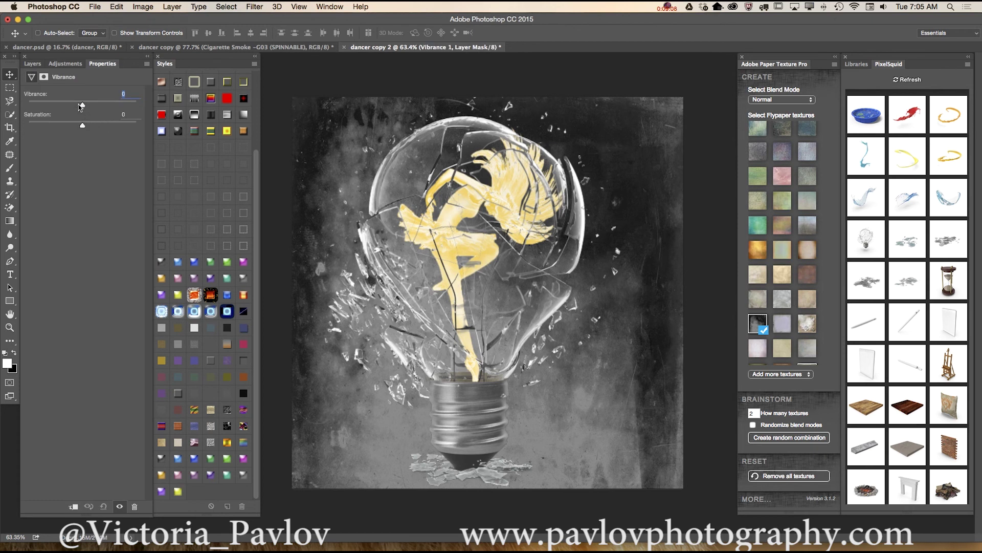
{"action": "left_click_drag", "start_coordinate": [82, 106], "coordinate": [160, 114]}
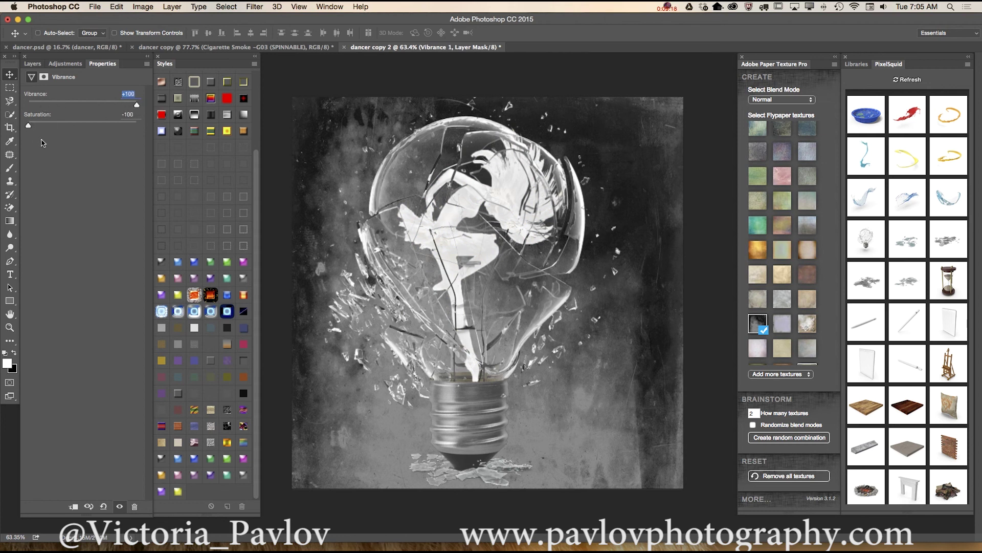
{"action": "left_click", "coordinate": [65, 63]}
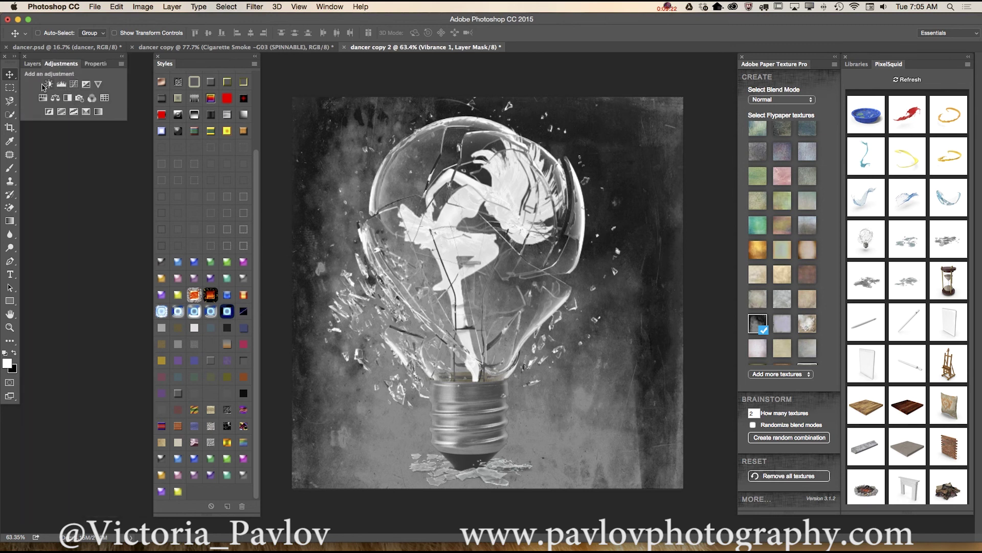
Hide the Gradient Map 1 layer
{"action": "left_click", "coordinate": [32, 63]}
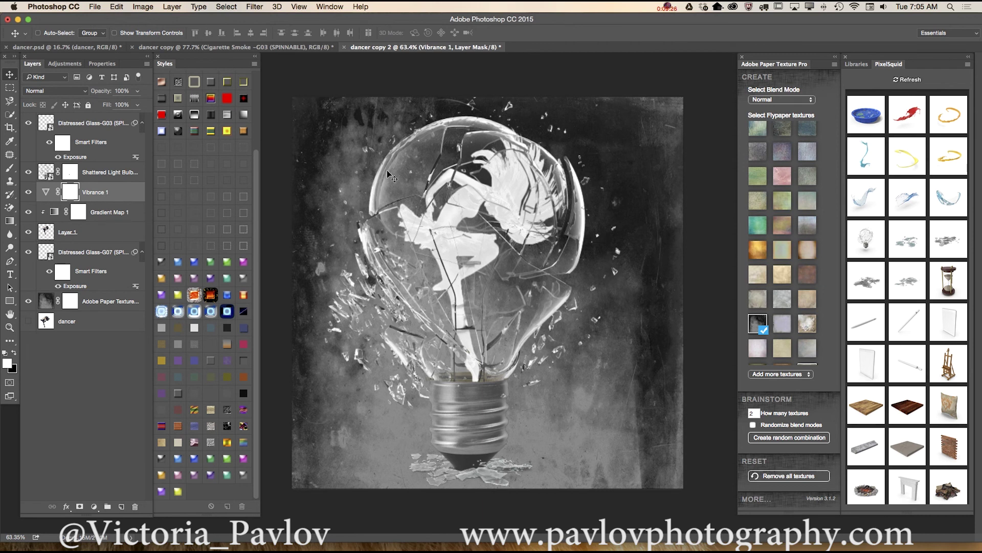
{"action": "left_click", "coordinate": [106, 217]}
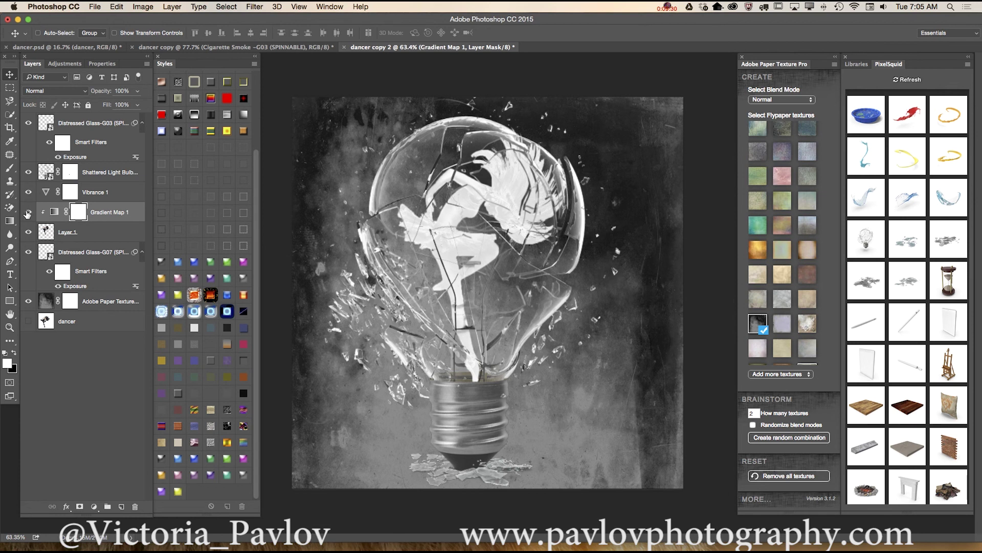
{"action": "left_click", "coordinate": [25, 212]}
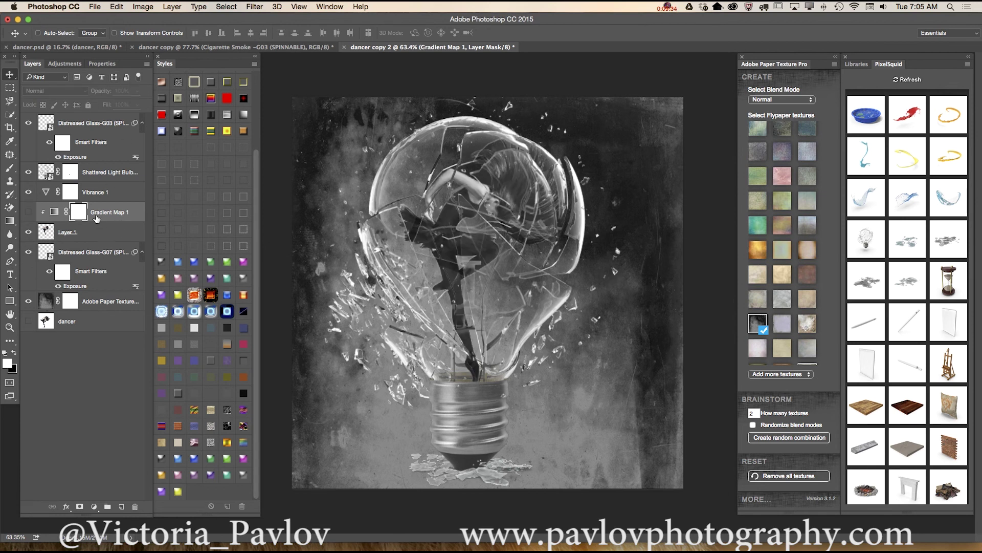
Add Gradient Map 2 and settle on a grey-white preset after trying several others
{"action": "left_click", "coordinate": [63, 67]}
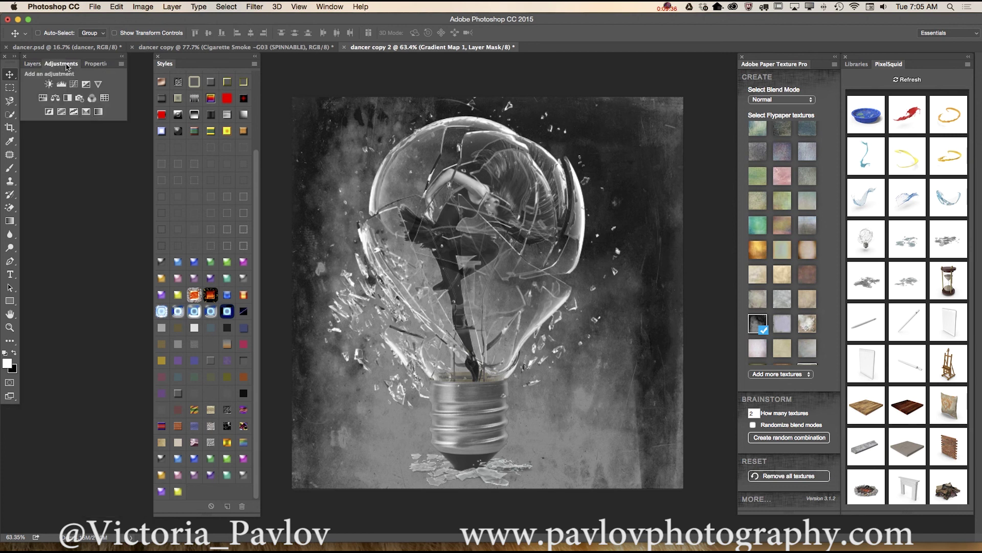
{"action": "left_click", "coordinate": [102, 125]}
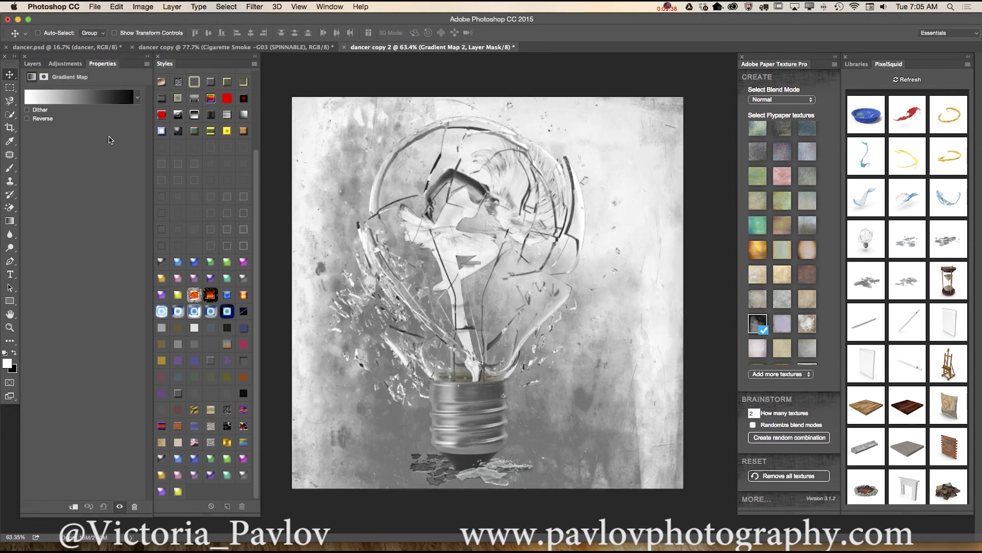
{"action": "left_click", "coordinate": [74, 506]}
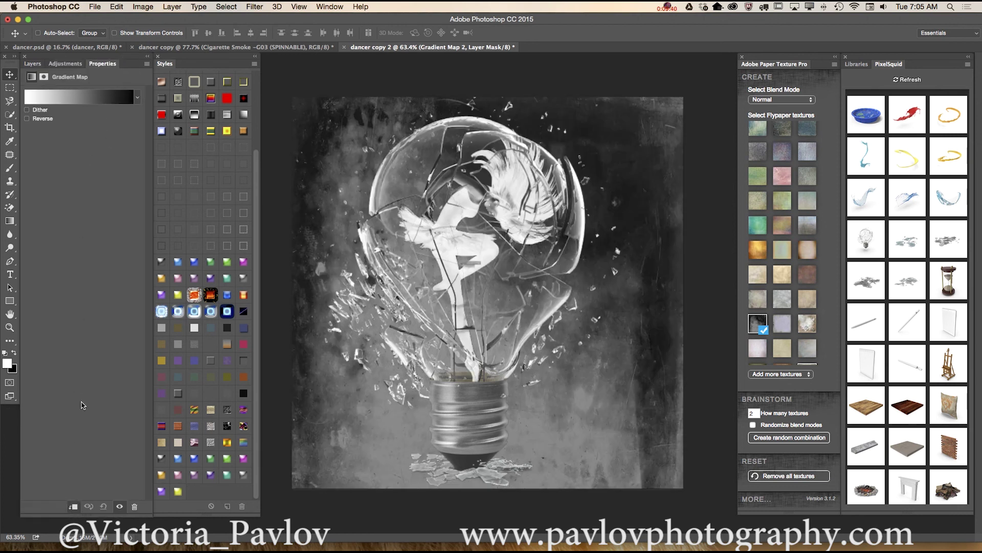
{"action": "left_click", "coordinate": [137, 102]}
{"action": "left_click", "coordinate": [67, 189]}
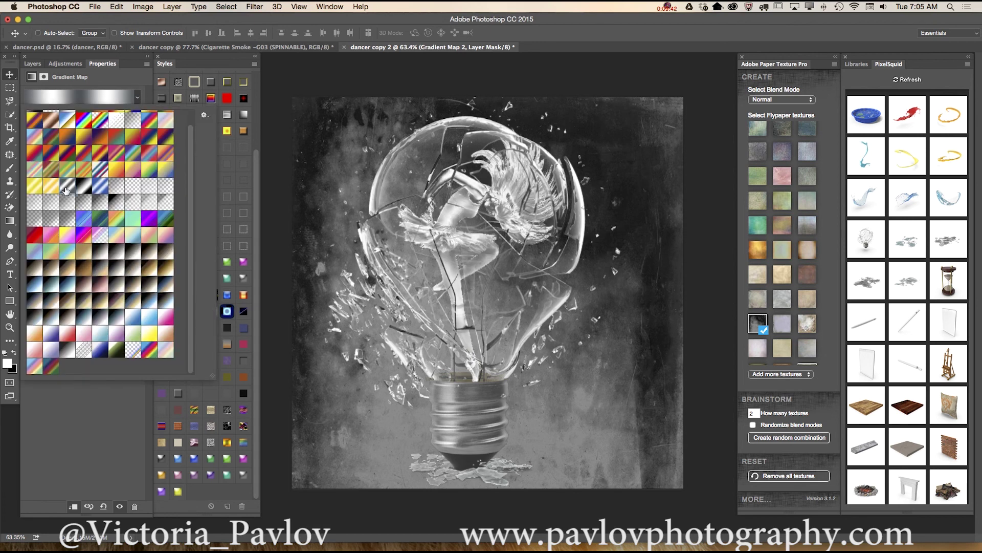
{"action": "left_click", "coordinate": [98, 186]}
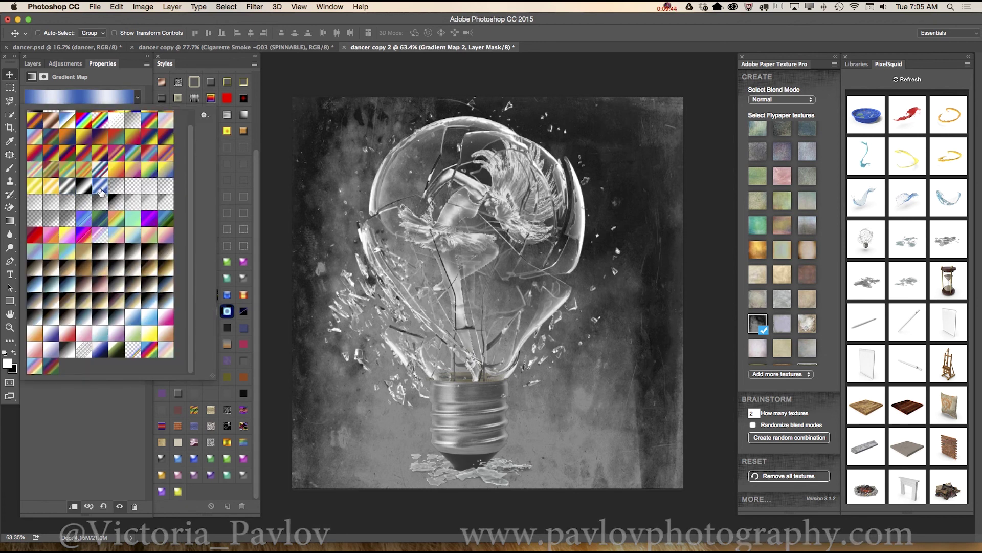
{"action": "left_click", "coordinate": [34, 187]}
{"action": "left_click", "coordinate": [98, 172]}
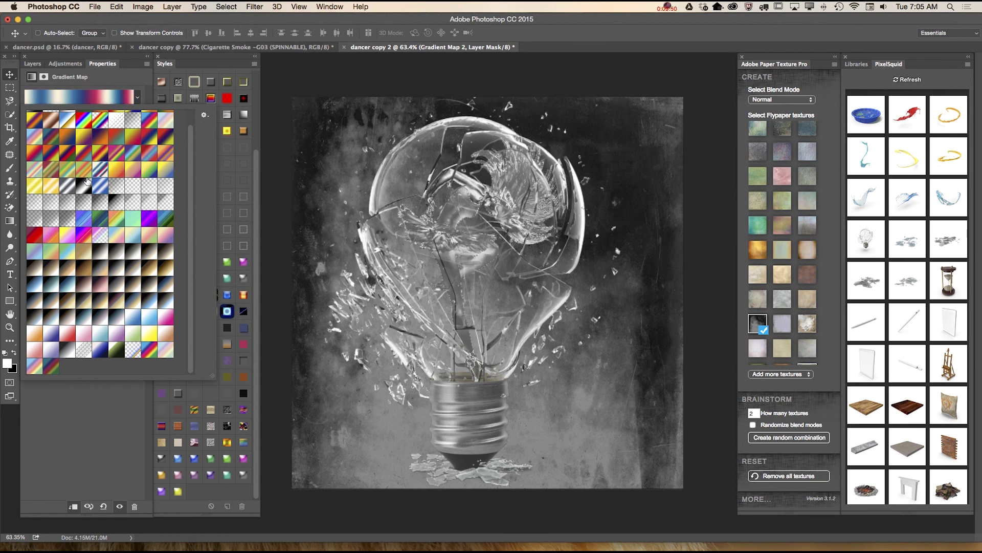
{"action": "left_click", "coordinate": [68, 181]}
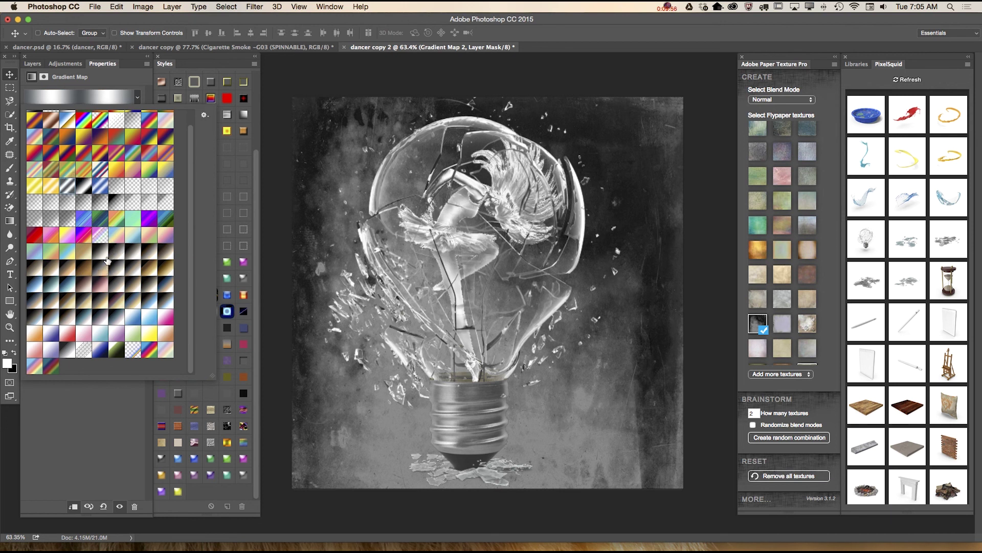
{"action": "left_click", "coordinate": [132, 85]}
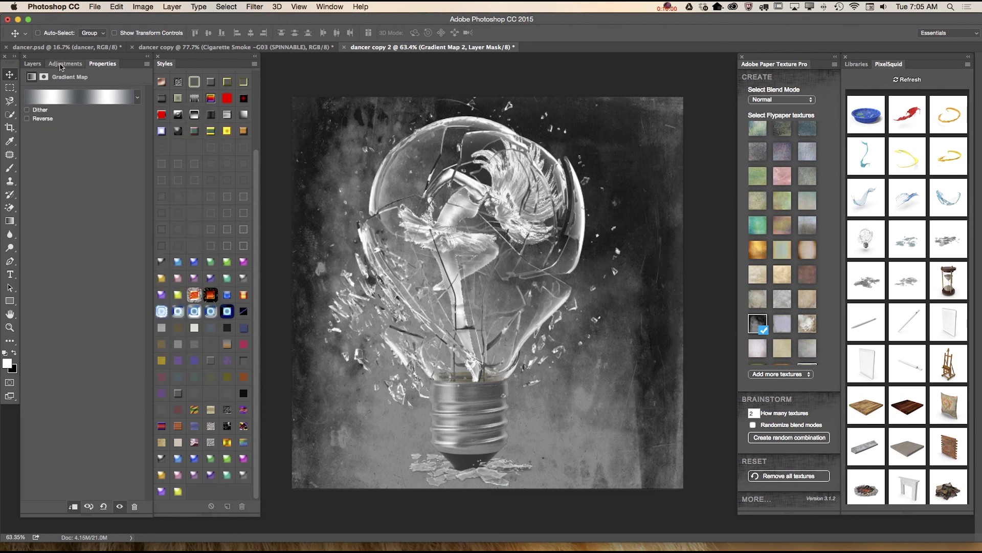
{"action": "left_click", "coordinate": [32, 64]}
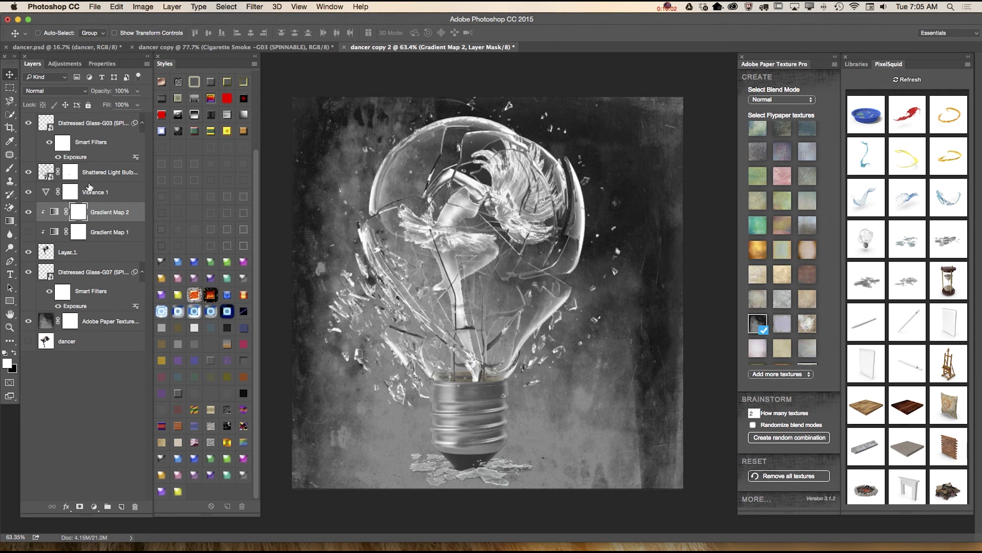
Apply a Styles-panel preset with bevel, inner glow and gradient overlay to Layer 1
{"action": "left_click", "coordinate": [45, 252]}
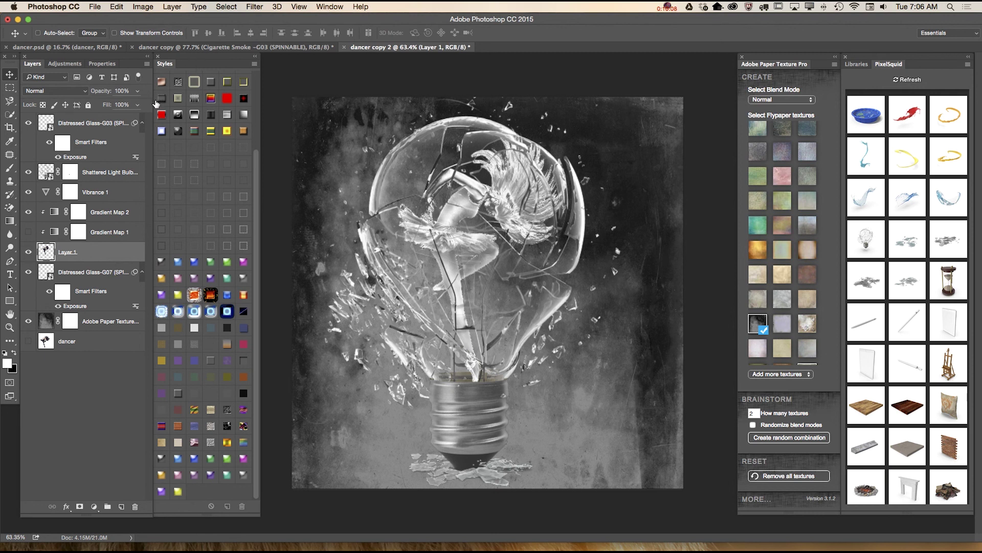
{"action": "left_click", "coordinate": [331, 7]}
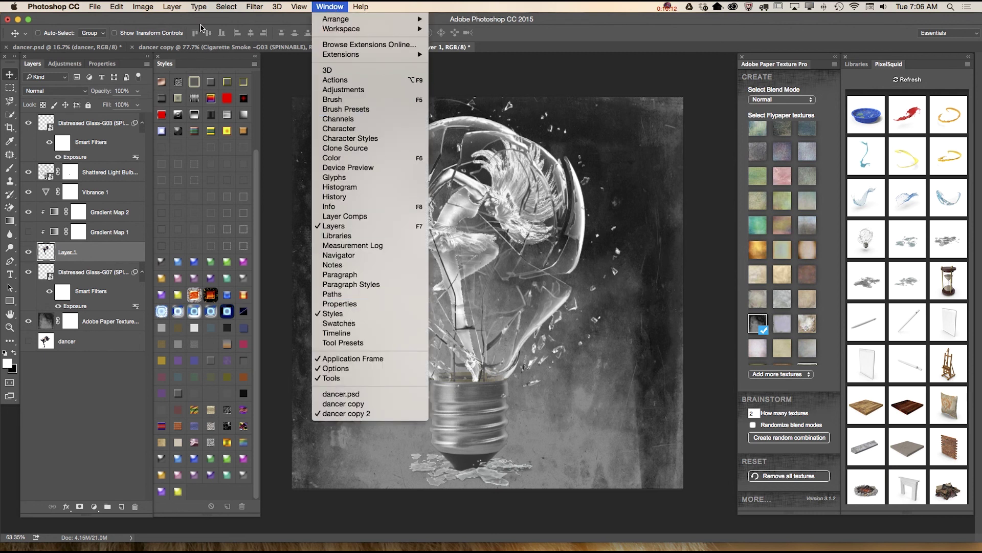
{"action": "left_click", "coordinate": [214, 67]}
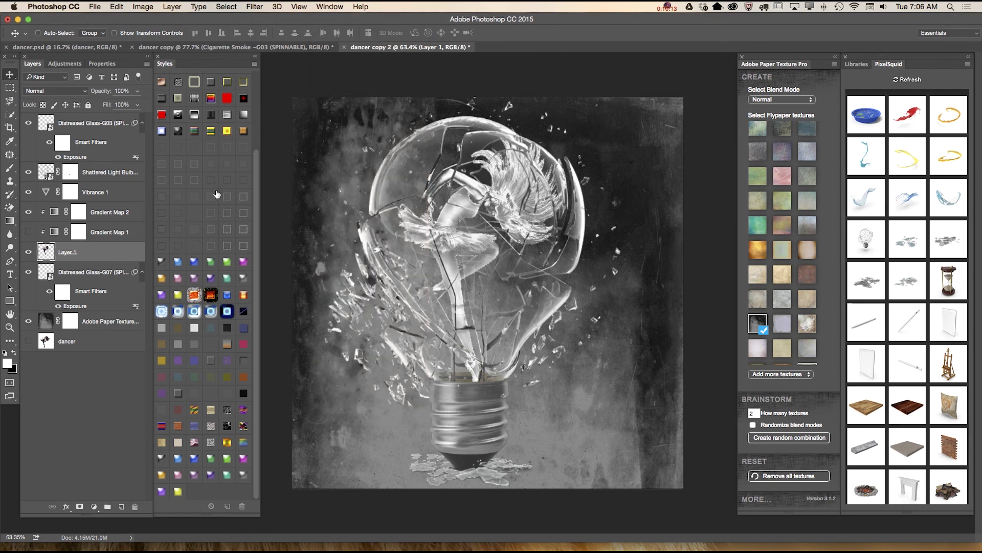
{"action": "left_click", "coordinate": [160, 264]}
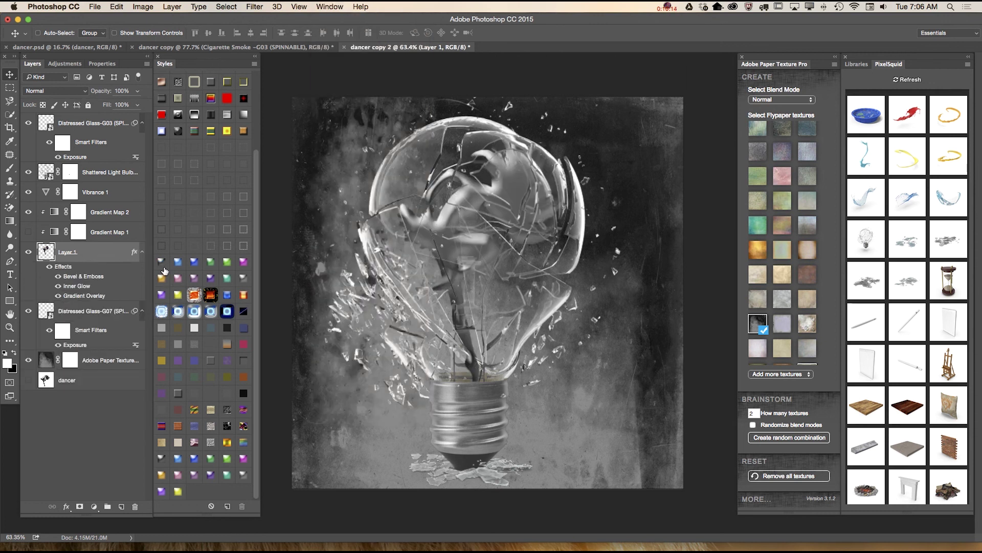
{"action": "left_click", "coordinate": [194, 262]}
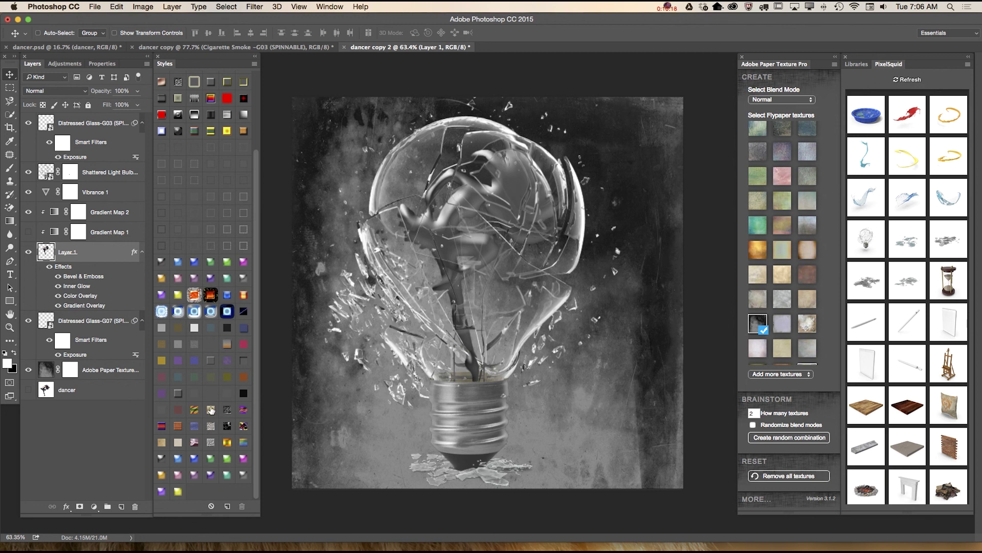
{"action": "left_click", "coordinate": [244, 262]}
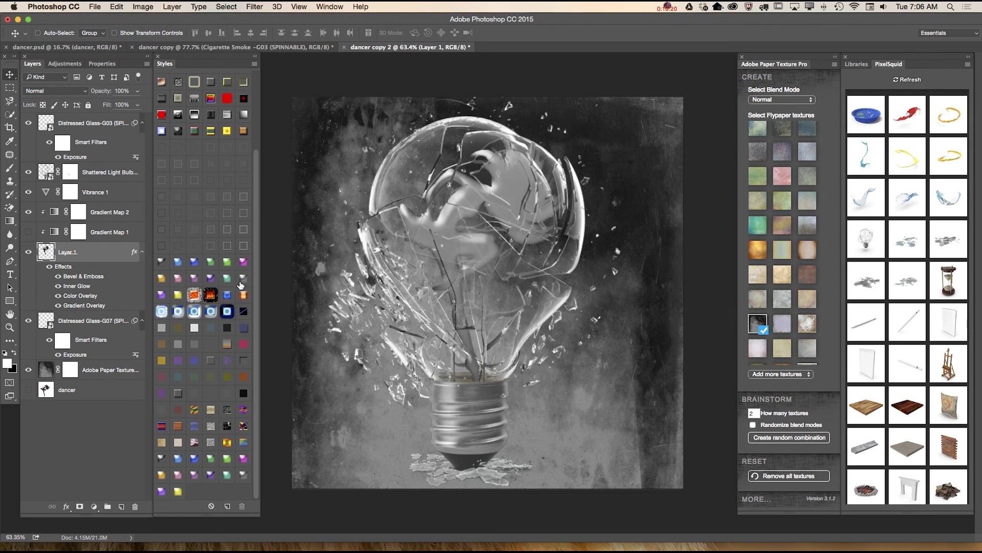
{"action": "left_click", "coordinate": [240, 278]}
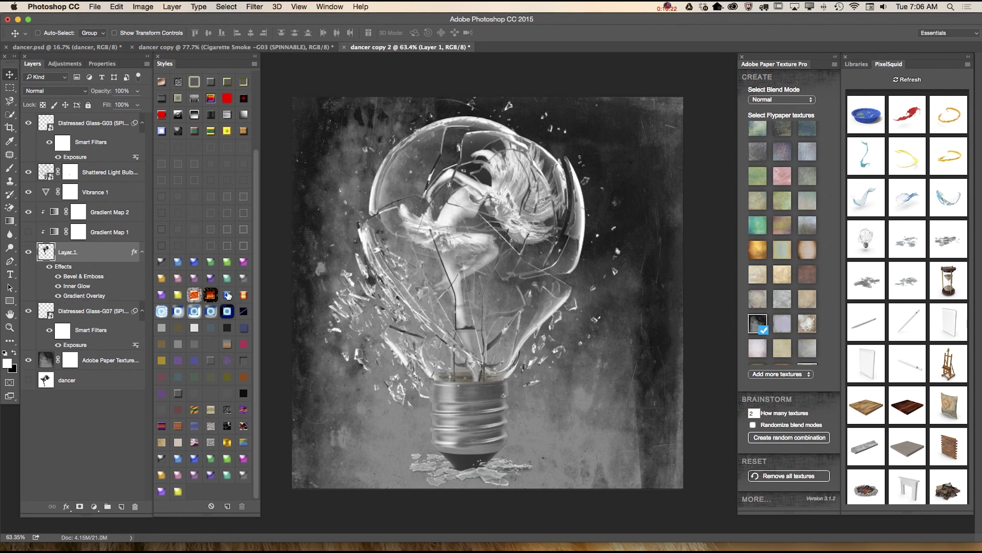
Set Layer 1's Bevel & Emboss to Depth 365%, Size 0 px and Soften 1 px
{"action": "double_click", "coordinate": [101, 277]}
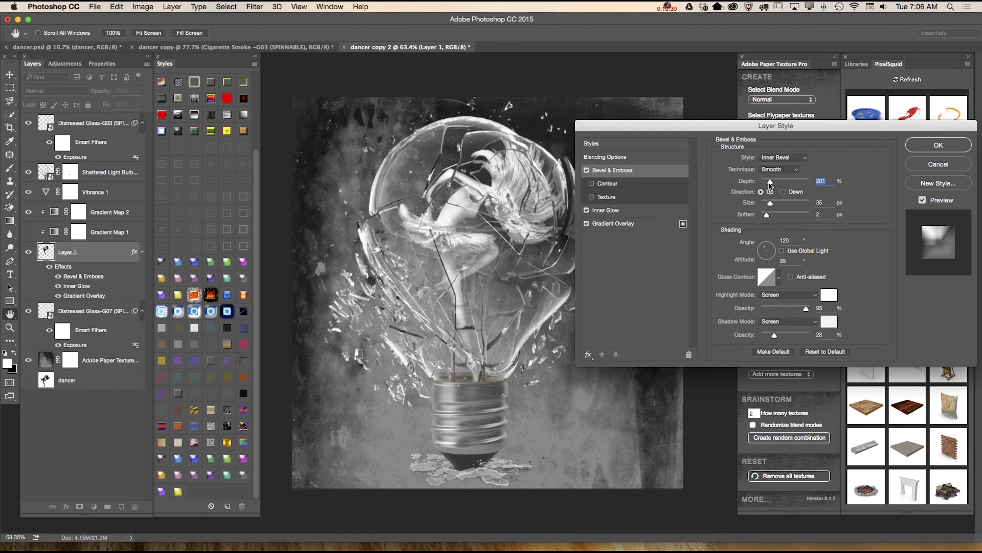
{"action": "mouse_move", "coordinate": [770, 182]}
{"action": "left_mouse_down"}
{"action": "mouse_move", "coordinate": [802, 189]}
{"action": "mouse_move", "coordinate": [771, 185]}
{"action": "mouse_move", "coordinate": [780, 185]}
{"action": "left_mouse_up"}
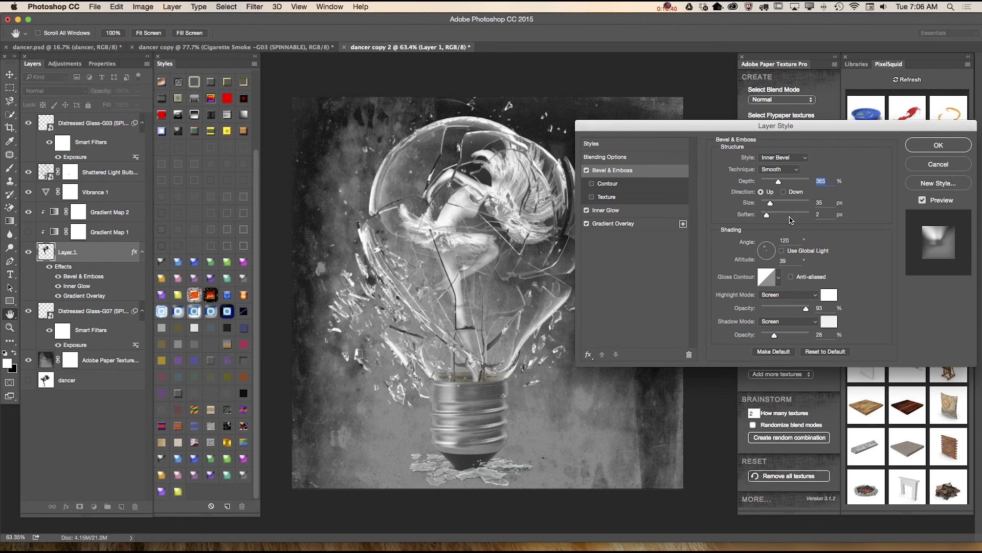
{"action": "mouse_move", "coordinate": [768, 217]}
{"action": "left_mouse_down"}
{"action": "mouse_move", "coordinate": [786, 205]}
{"action": "mouse_move", "coordinate": [761, 207]}
{"action": "left_mouse_up"}
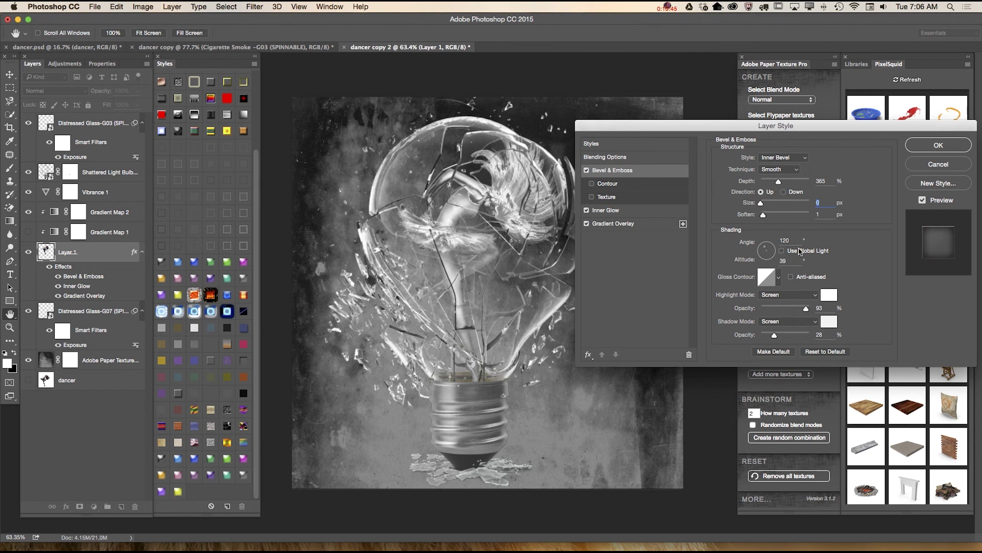
{"action": "left_click", "coordinate": [938, 145]}
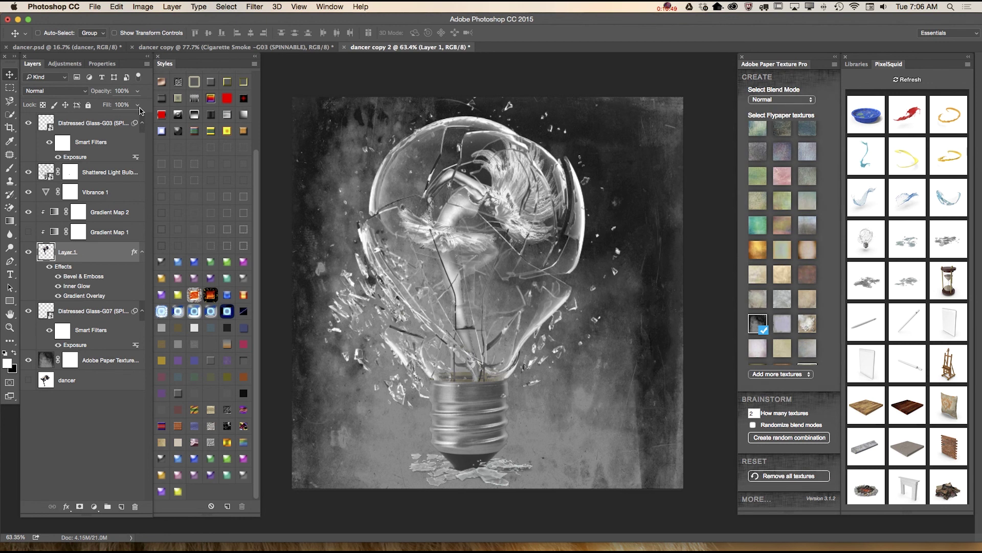
Add an Exposure adjustment layer above Distressed Glass-G03 with Exposure -0.44 and Gamma 1.00
{"action": "left_click", "coordinate": [102, 124]}
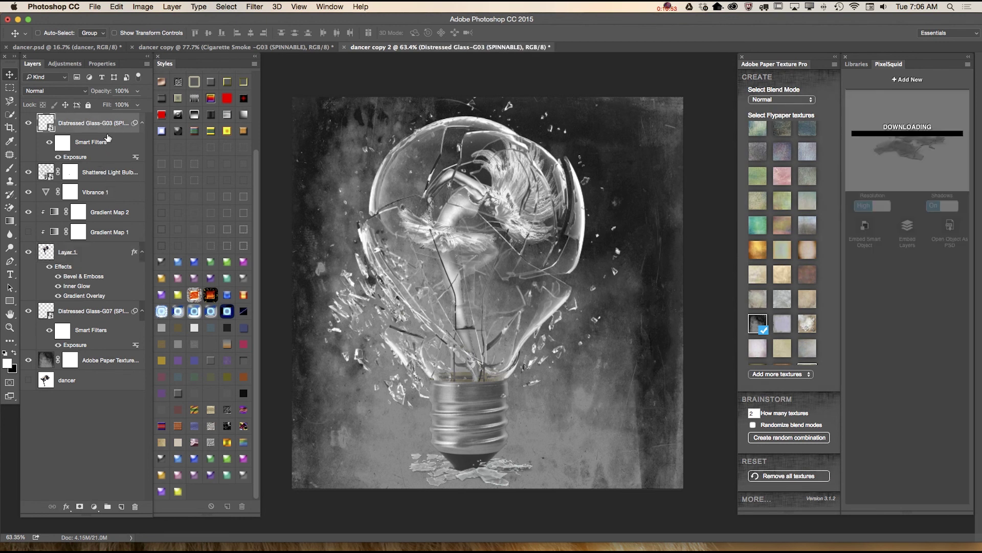
{"action": "left_click", "coordinate": [66, 64]}
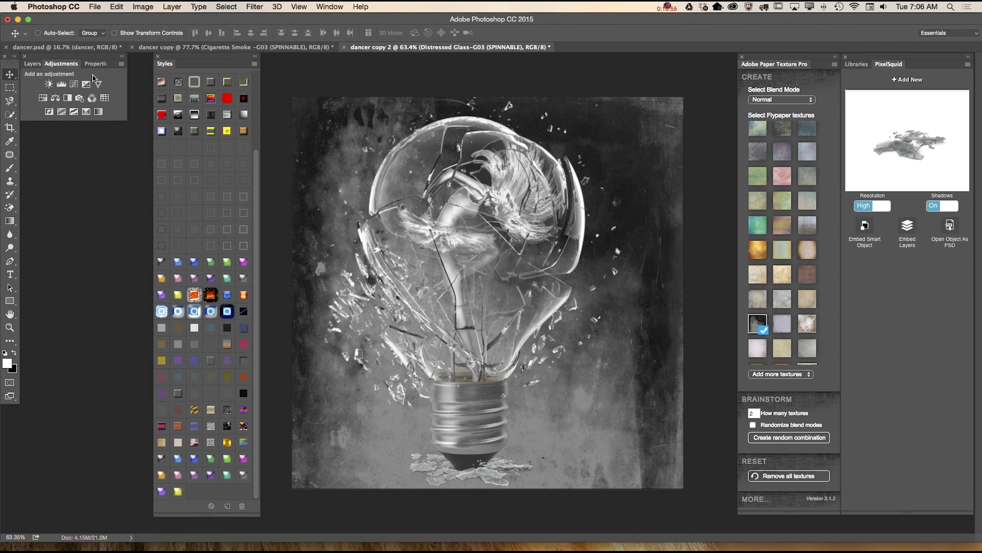
{"action": "left_click", "coordinate": [85, 88]}
{"action": "left_click_drag", "start_coordinate": [85, 121], "coordinate": [78, 121]}
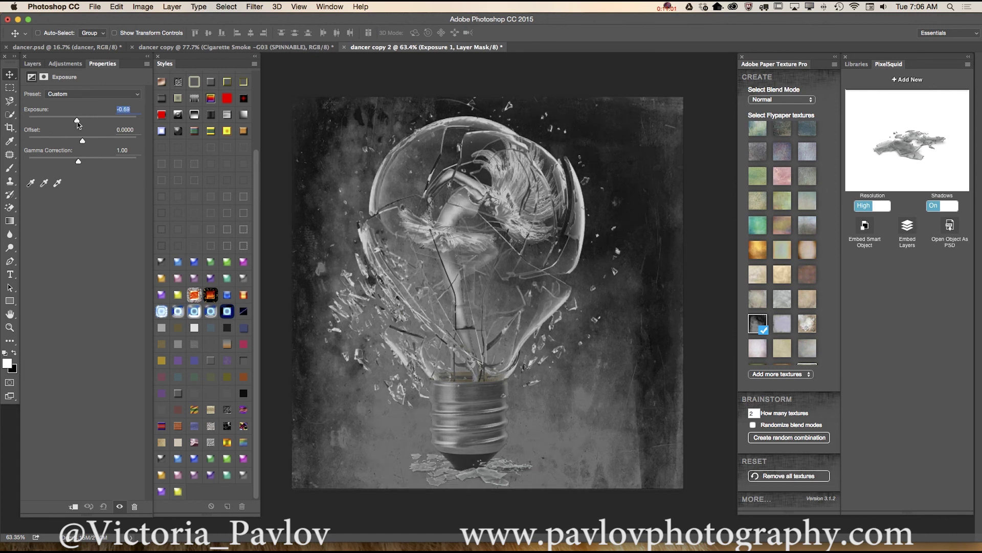
{"action": "left_click_drag", "start_coordinate": [79, 161], "coordinate": [78, 162]}
{"action": "left_click_drag", "start_coordinate": [77, 121], "coordinate": [79, 119]}
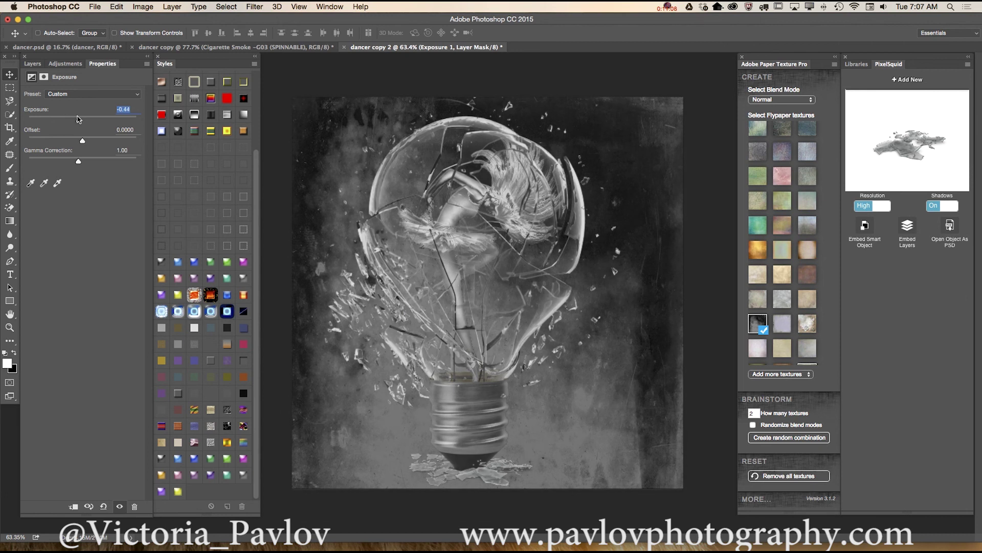
{"action": "left_click", "coordinate": [65, 63]}
Add a Brightness/Contrast adjustment layer on top with Brightness 4 and Contrast 14
{"action": "left_click", "coordinate": [48, 85]}
{"action": "mouse_move", "coordinate": [82, 121]}
{"action": "left_mouse_down"}
{"action": "mouse_move", "coordinate": [93, 121]}
{"action": "mouse_move", "coordinate": [80, 124]}
{"action": "left_mouse_up"}
{"action": "mouse_move", "coordinate": [82, 141]}
{"action": "left_mouse_down"}
{"action": "mouse_move", "coordinate": [91, 143]}
{"action": "mouse_move", "coordinate": [82, 129]}
{"action": "left_mouse_up"}
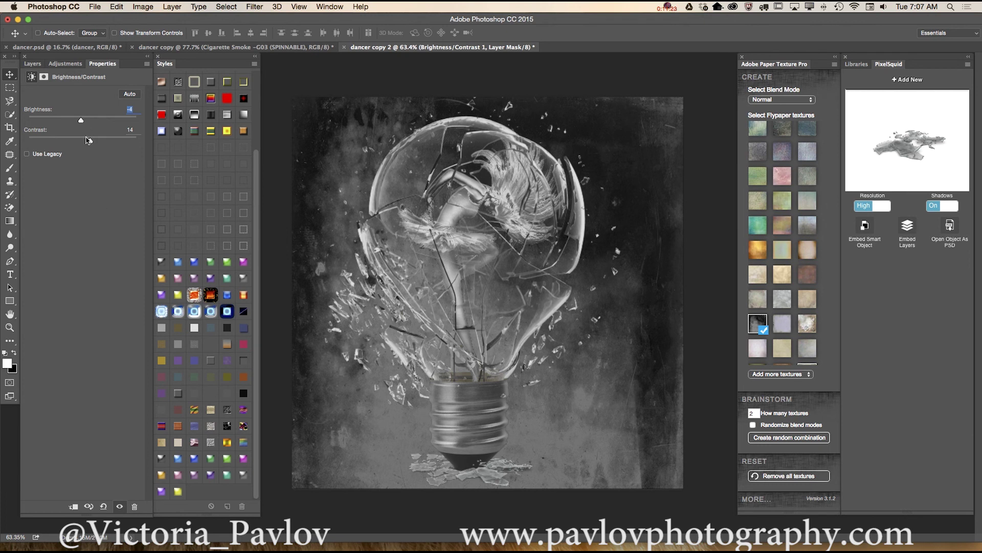
{"action": "left_click", "coordinate": [33, 64]}
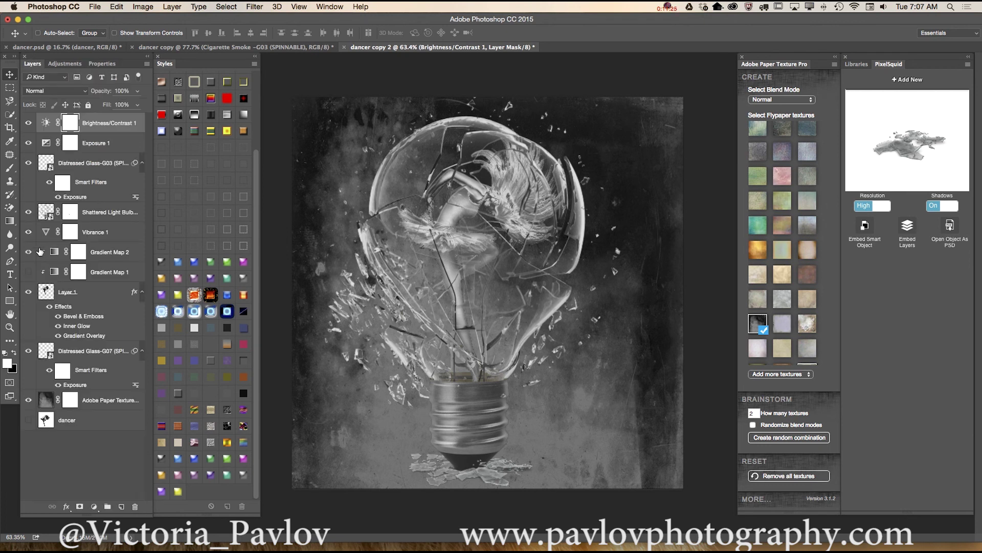